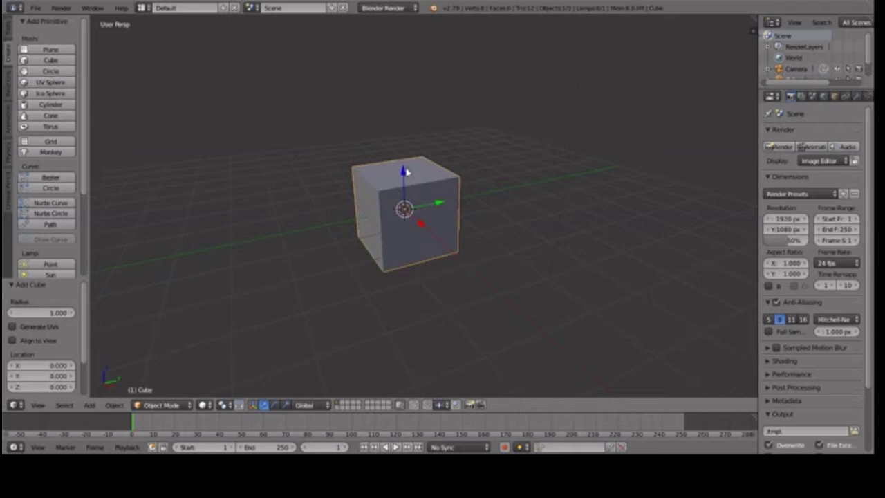
- Raise the cube about 1.435 along Z and scale it down uniformly to about 0.22
left_click_drag(404, 171, 429, 112)
middle_click_drag(477, 88, 505, 110, "shift")
scroll(505, 111, "down", 1)
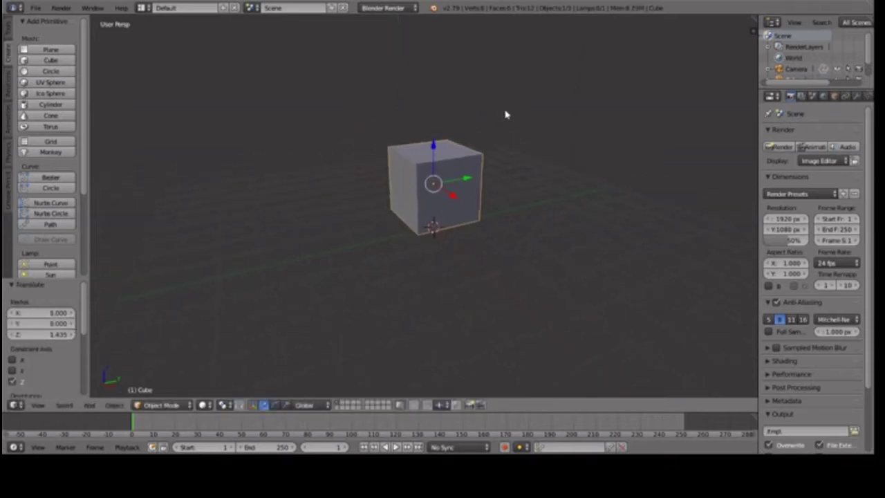
key("s")
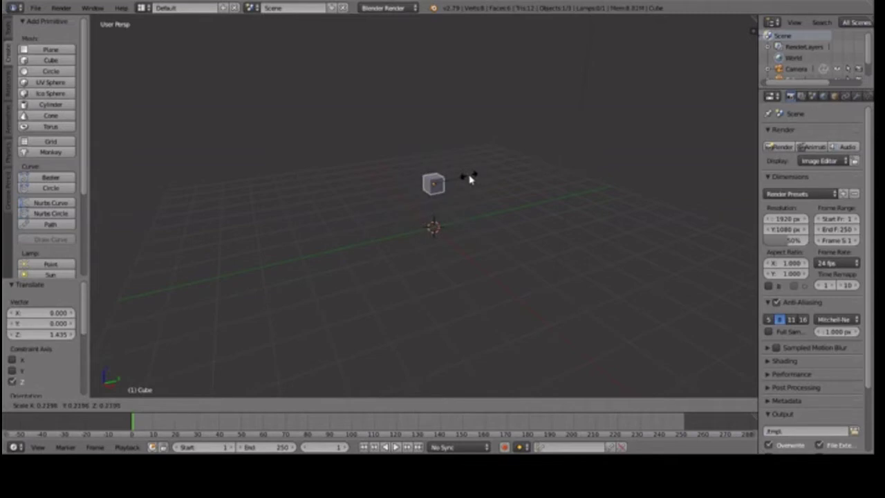
left_click(469, 179)
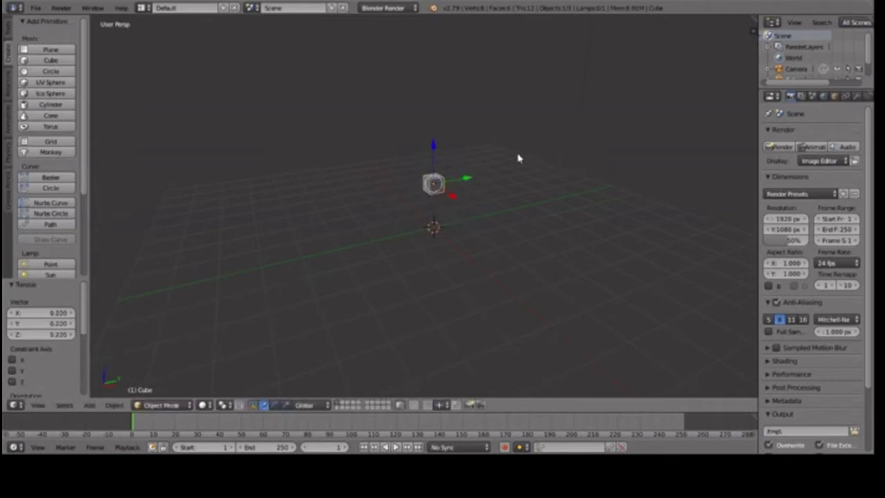
- Enter Edit Mode on the cube and show it in wireframe
key("shift+f")
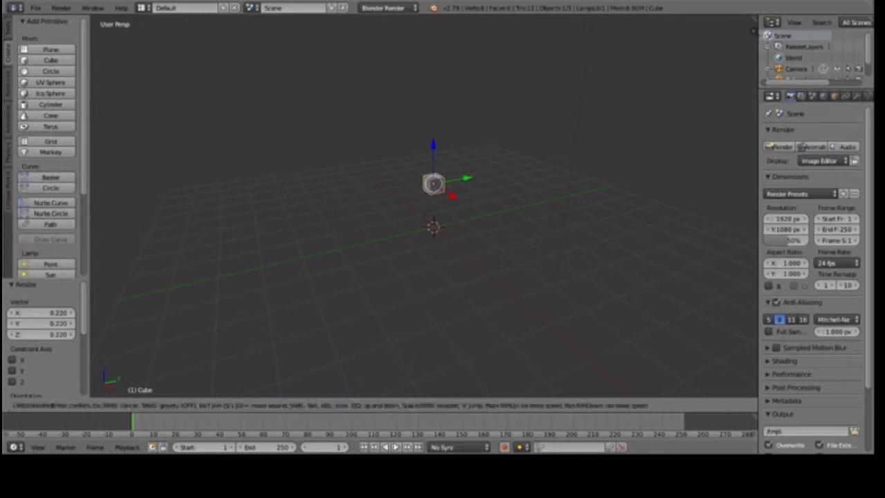
key("w")
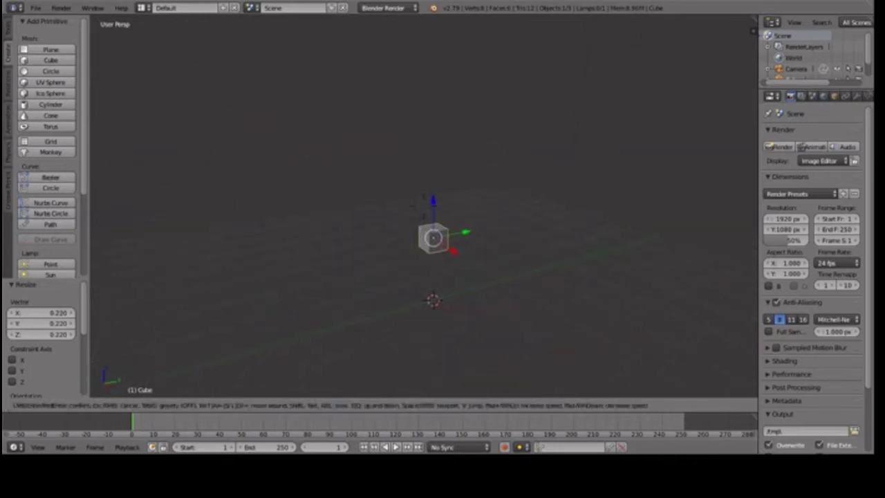
key("d")
key("d")
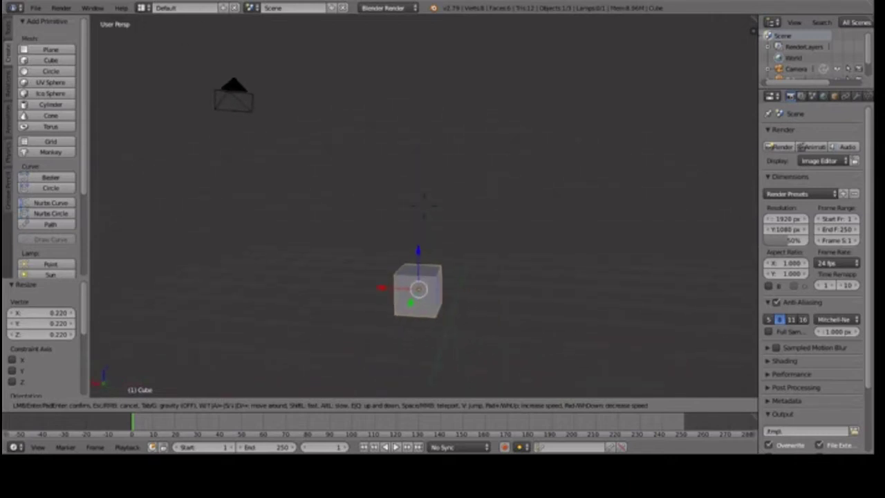
left_click(416, 219)
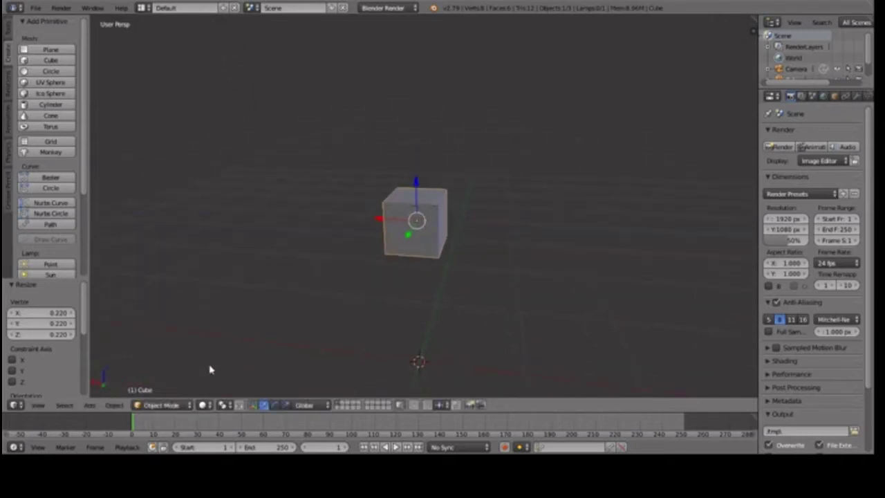
key("Tab")
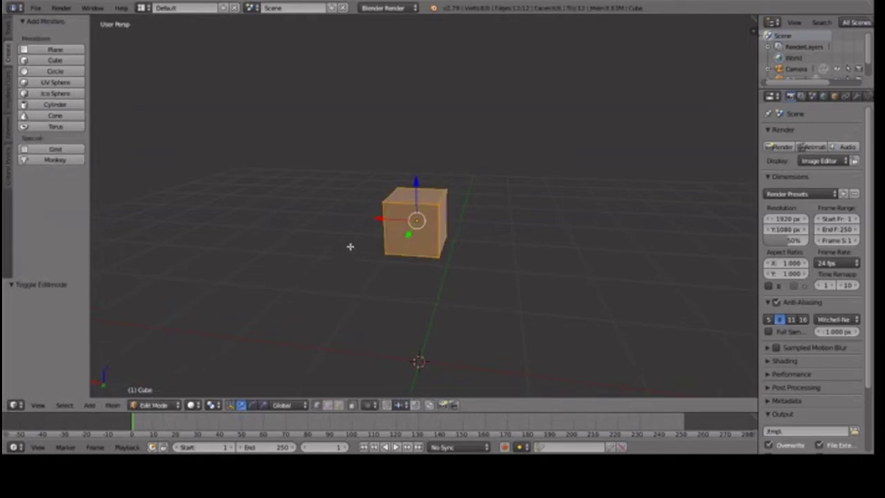
key("z")
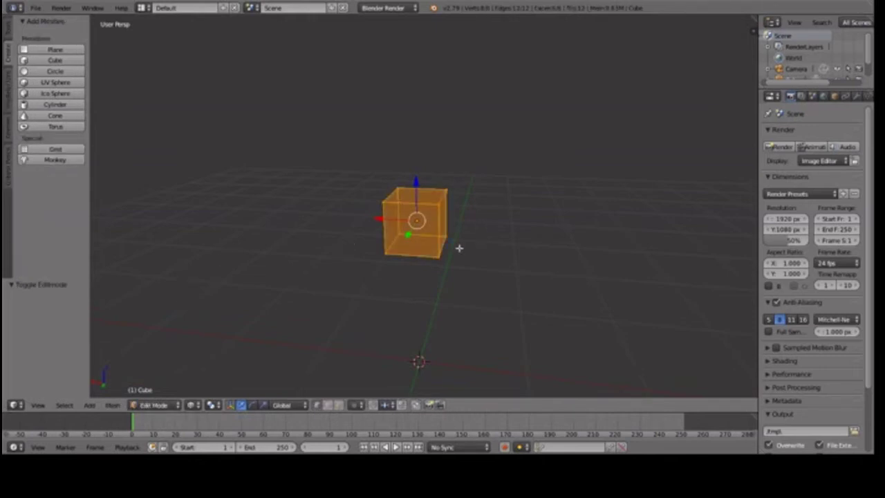
- Select the cube's four top vertices and raise them along Z to form a tall column, with a final move of about 1.968
right_click(377, 199)
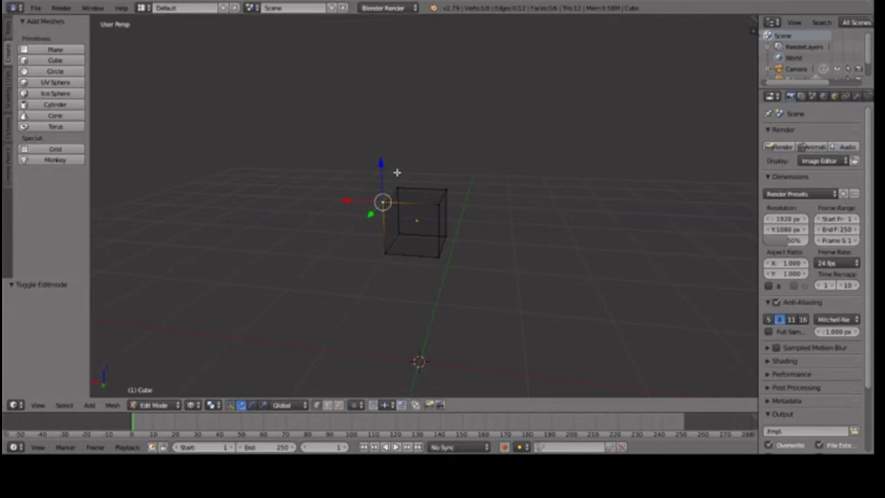
right_click(397, 173)
right_click(361, 212, "shift")
right_click(467, 181, "shift")
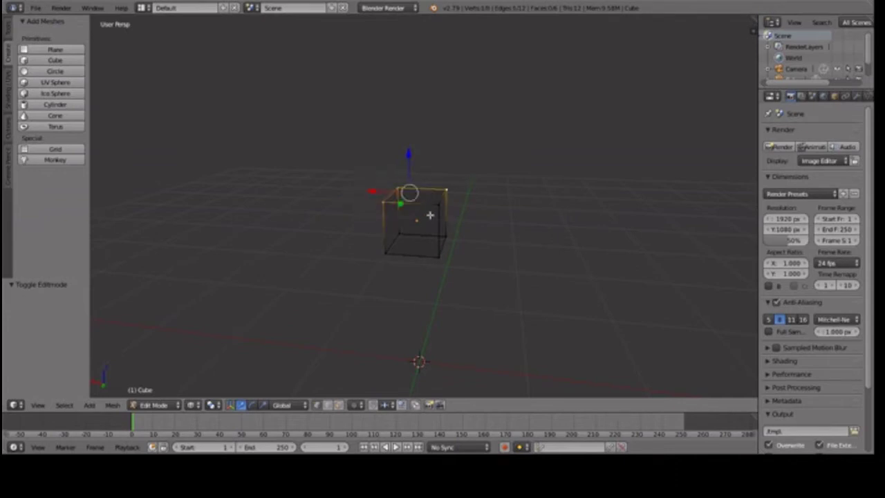
right_click(435, 206, "shift")
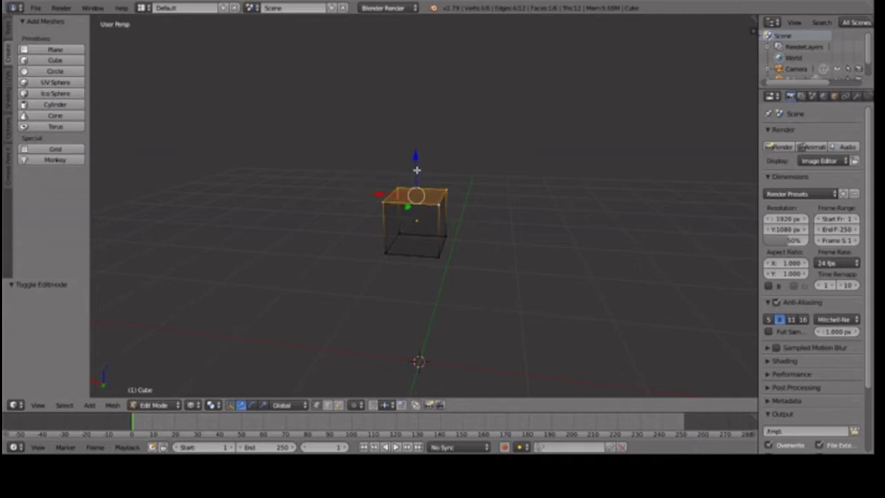
left_click_drag(418, 166, 424, 90)
key("shift+f")
key("s")
left_click(425, 200)
left_click_drag(420, 162, 456, 83)
- Scale the column's top face slightly in two passes, the last by about 1.024
key("shift+f")
key("w")
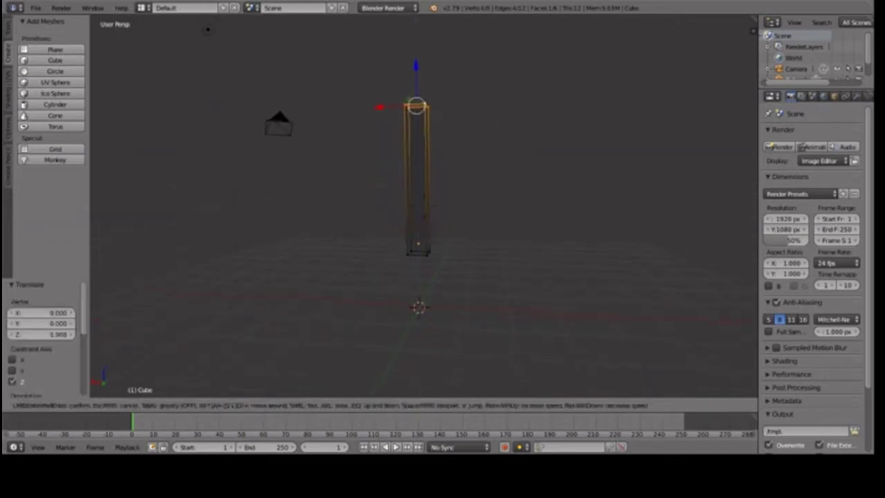
key("e")
key("w")
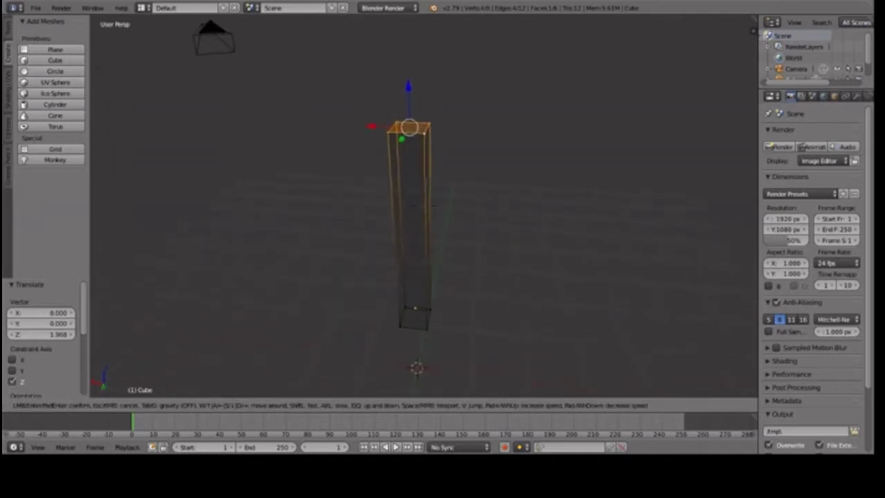
left_click(424, 206)
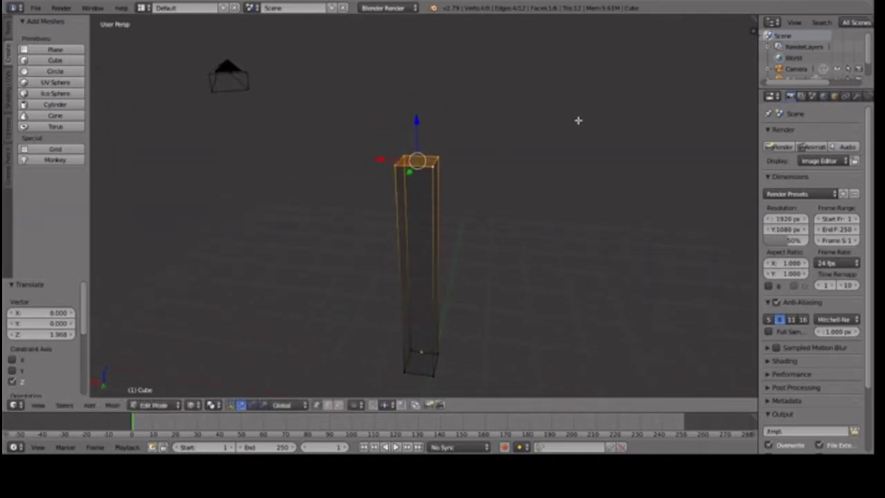
key("s")
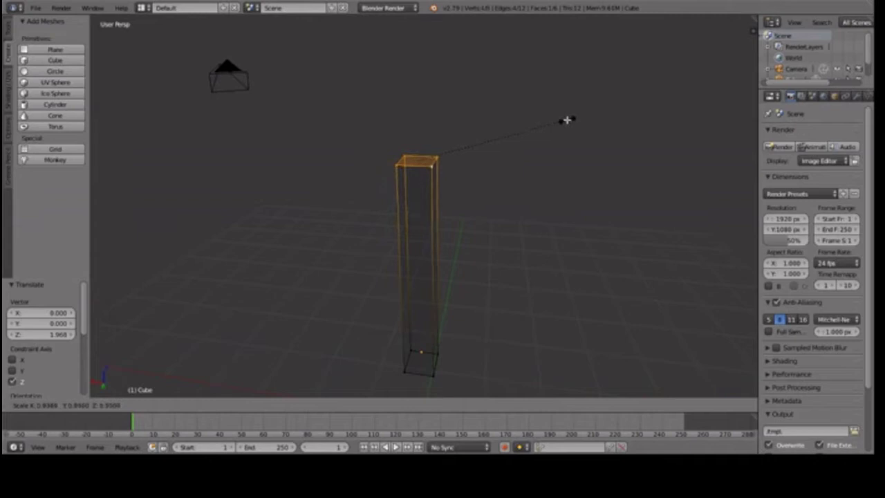
left_click(557, 120)
key("s")
left_click(558, 121)
- Extrude the column's top face upward about 0.321 to form a short segment
key("shift+f")
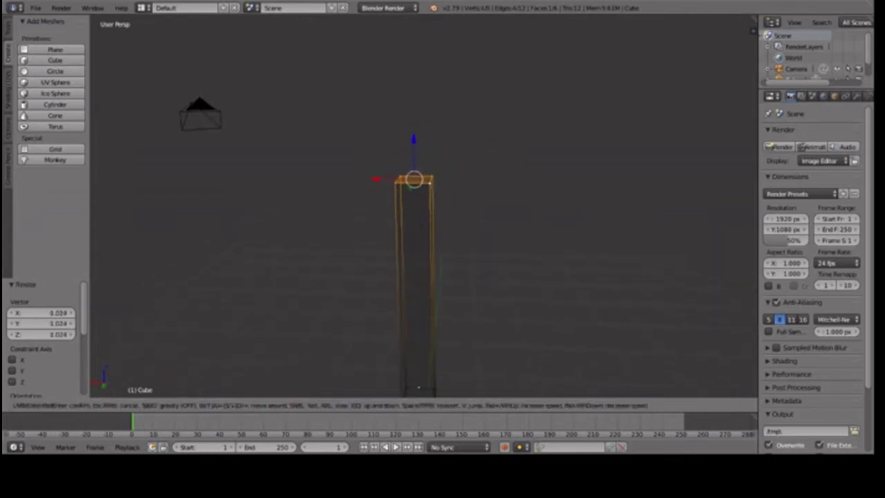
left_click(424, 205)
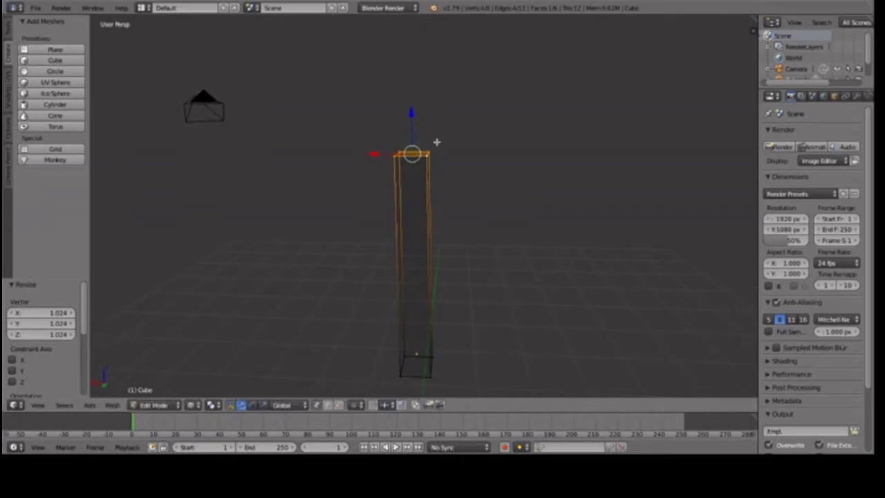
key("e")
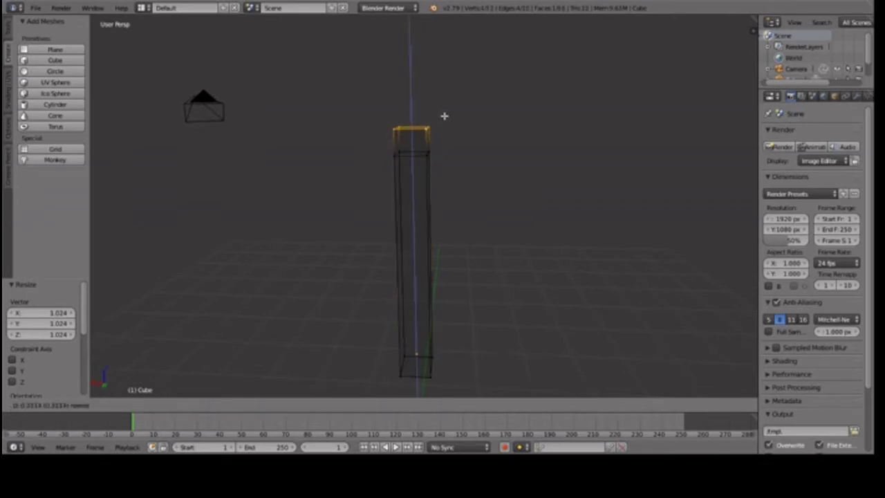
left_click(444, 116)
- Extrude the new top face upward about 1.26 to form a longer upper segment
key("shift+f")
key("s")
left_click(424, 206)
key("e")
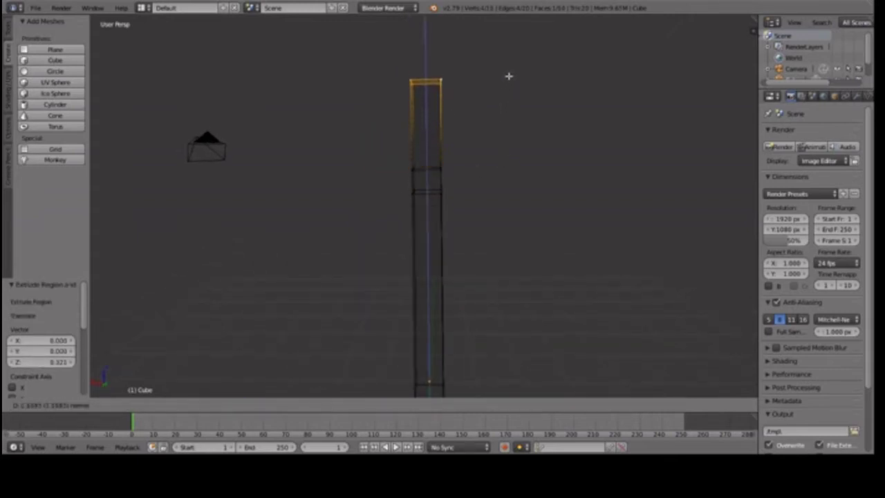
left_click(508, 72)
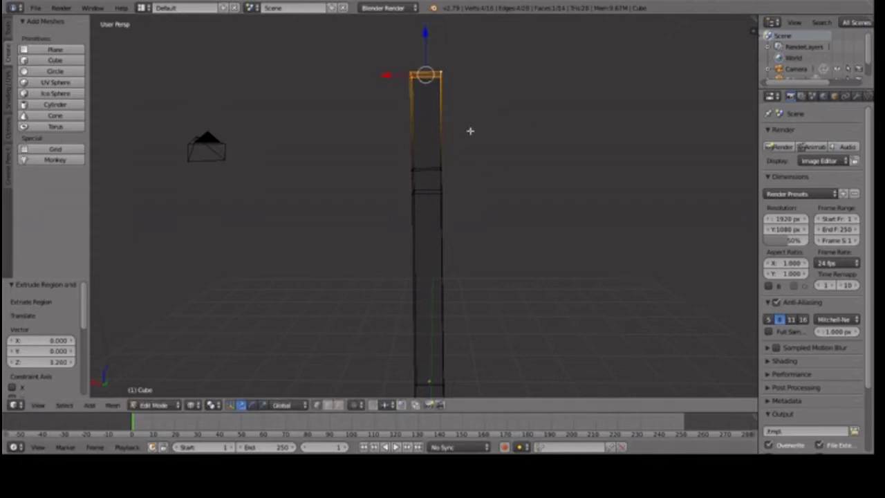
- Tilt the column's top face slightly and rotate the vertex ring below it by about -16.8°
key("r")
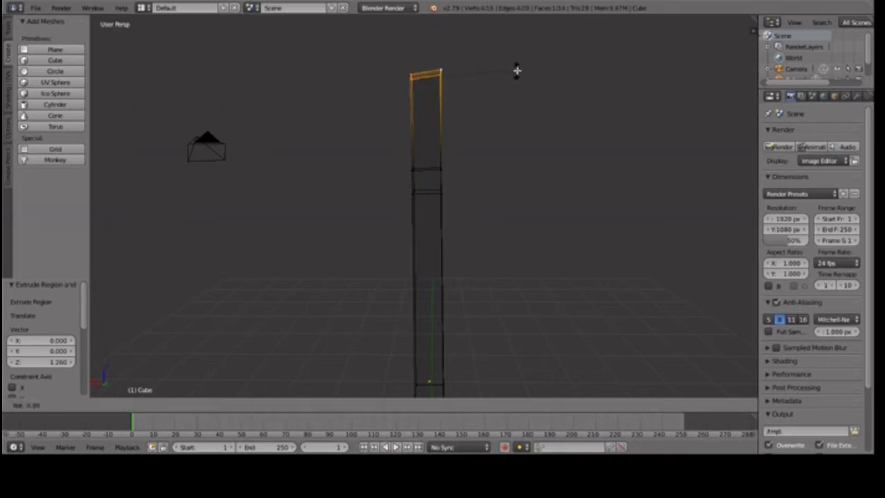
left_click(513, 53)
right_click(440, 172)
right_click(456, 173, "ctrl")
mouse_move(464, 181)
left_mouse_down("ctrl")
mouse_move(434, 184)
mouse_move(419, 147)
mouse_move(451, 154)
left_mouse_up("ctrl")
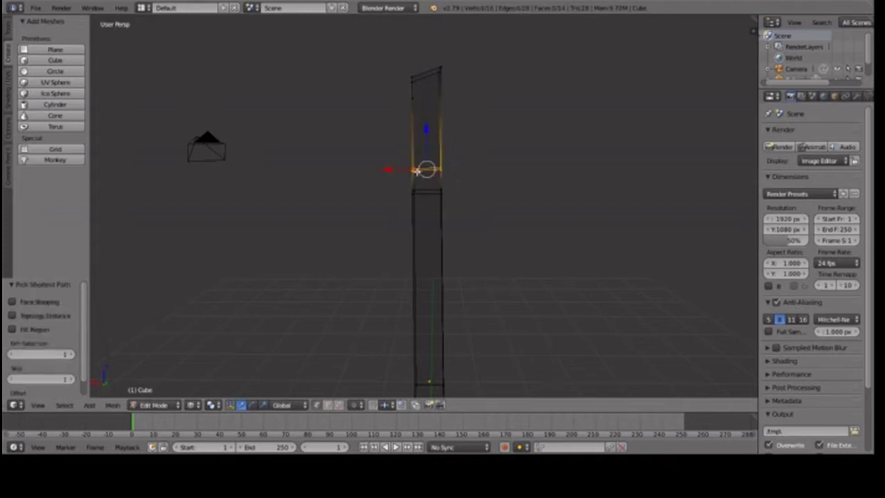
key("s")
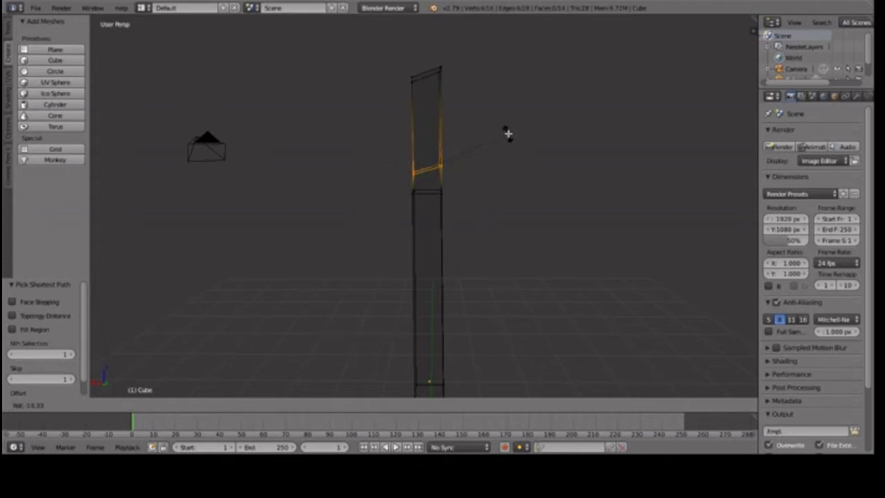
left_click(508, 133)
- Select the four topmost vertices and move them about 0.62 along X so the upper segment leans sideways
right_click(454, 89)
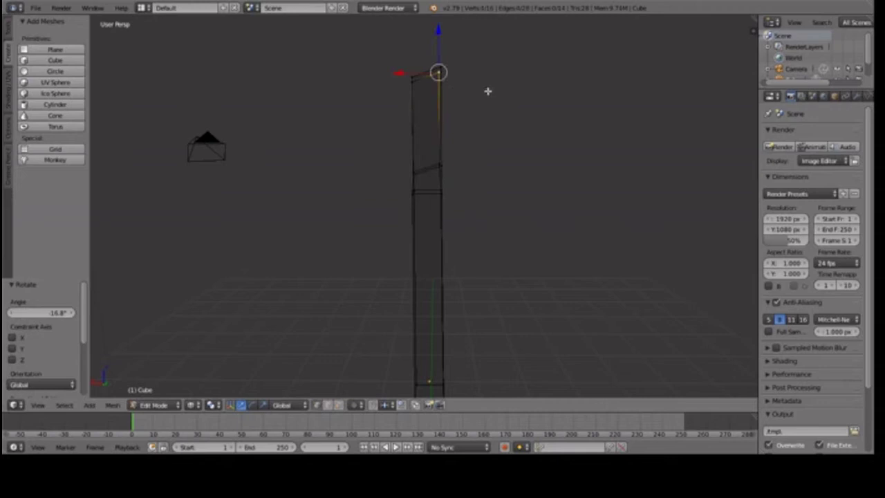
right_click(438, 92, "ctrl")
right_click(460, 62, "ctrl")
right_click(391, 81, "shift")
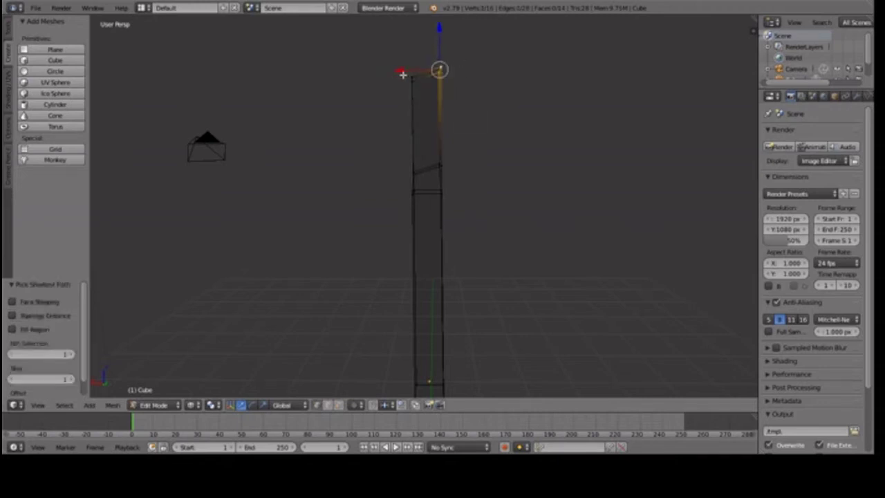
left_click(403, 74, "shift")
right_click(415, 93, "shift")
right_click(405, 61, "shift")
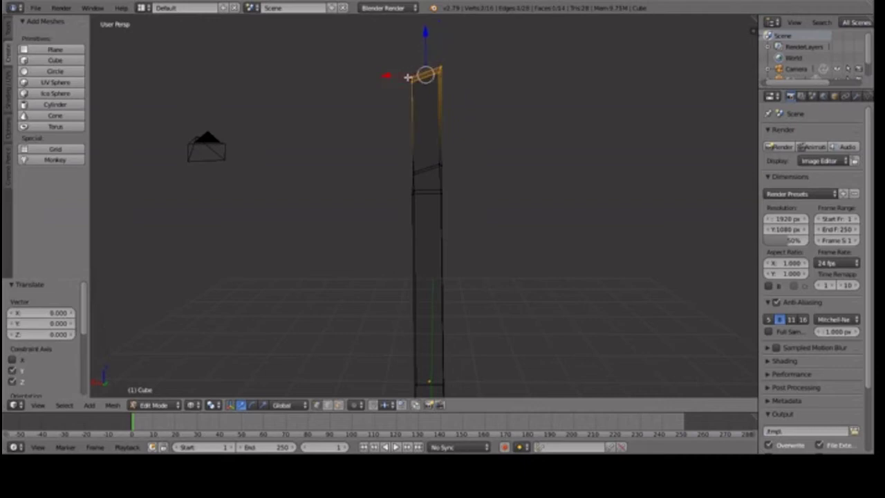
key("g")
key("x")
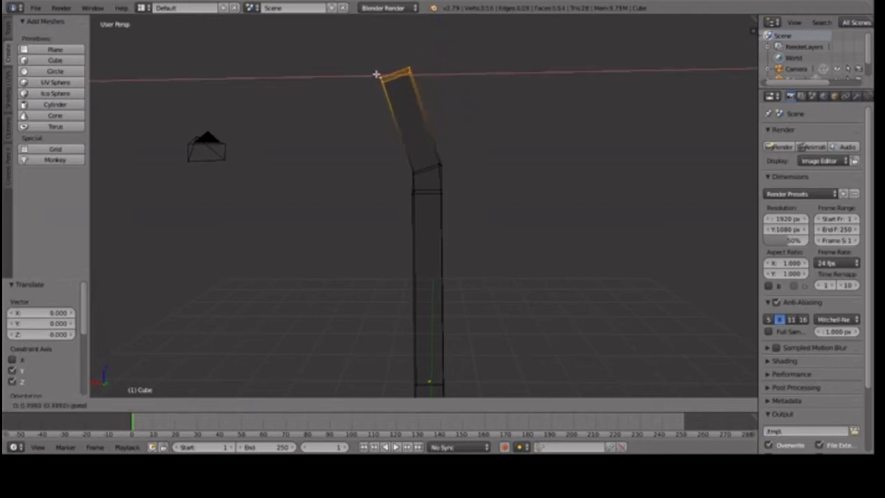
left_click(368, 74)
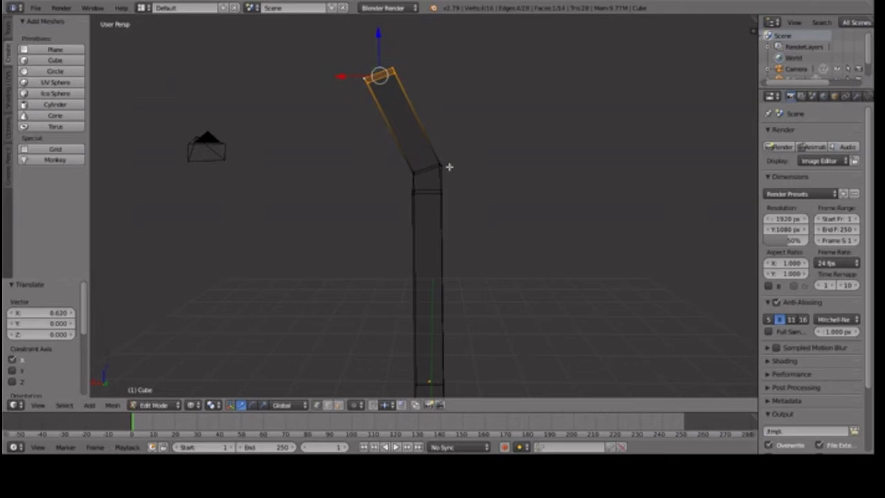
- Select the four vertices of the ring at the bend and shift them about 0.05 along X
right_click(442, 166)
right_click(409, 176, "shift")
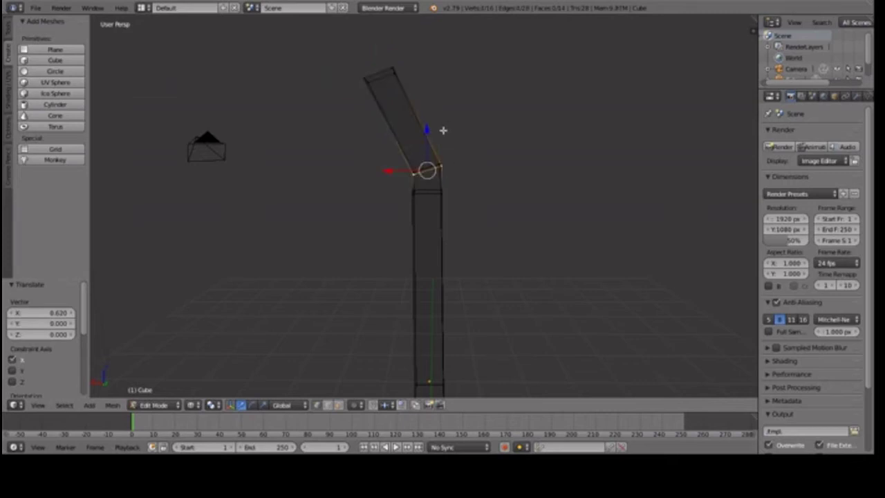
key("shift+f")
key("w")
key("d")
left_click(425, 206)
right_click(422, 177, "shift")
right_click(361, 210, "shift")
key("shift+f")
key("a")
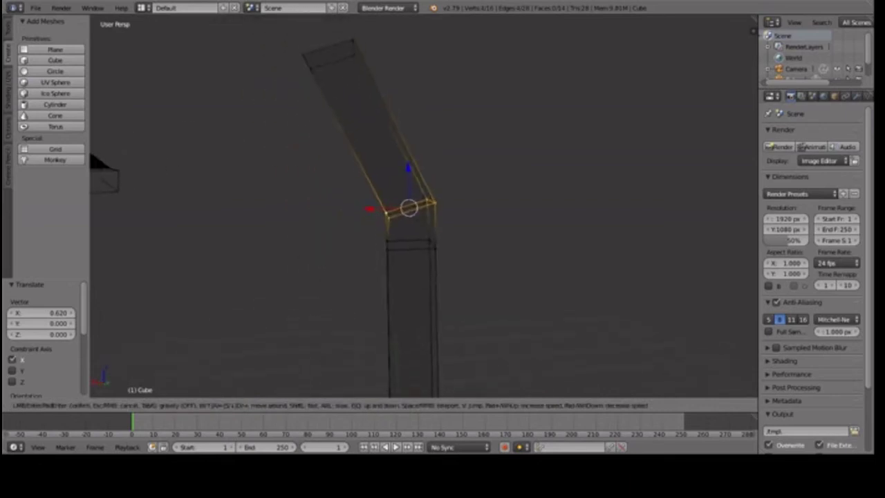
key("s")
left_click(423, 208)
left_click_drag(414, 227, 409, 224)
- Select the four corner vertices of the short outer face at the column's bend, opposite the direction of the lean
key("shift+f")
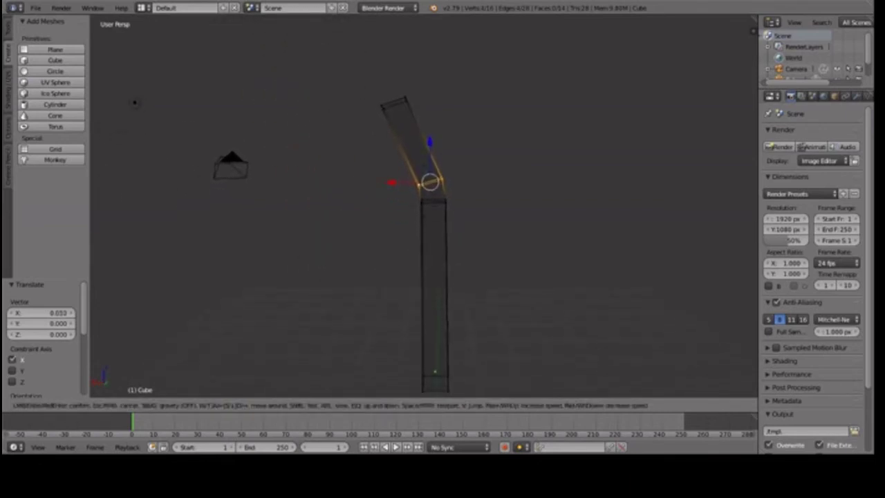
key("w")
key("d")
key("w")
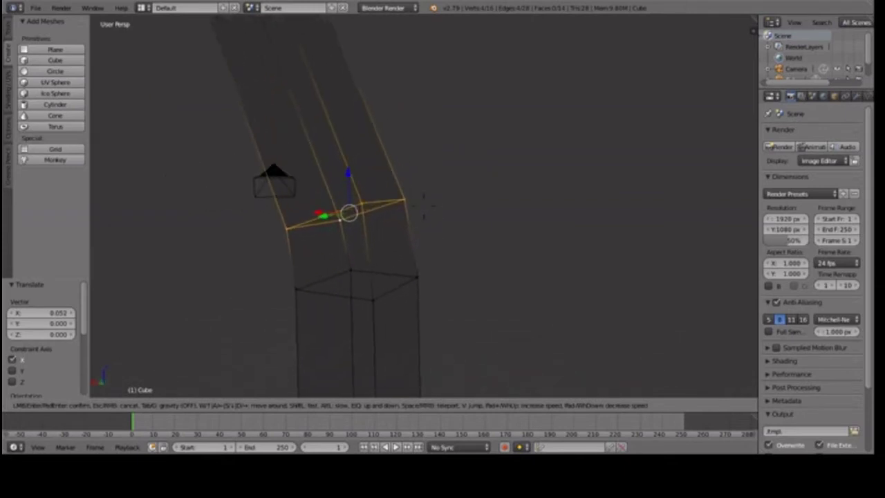
left_click(423, 206)
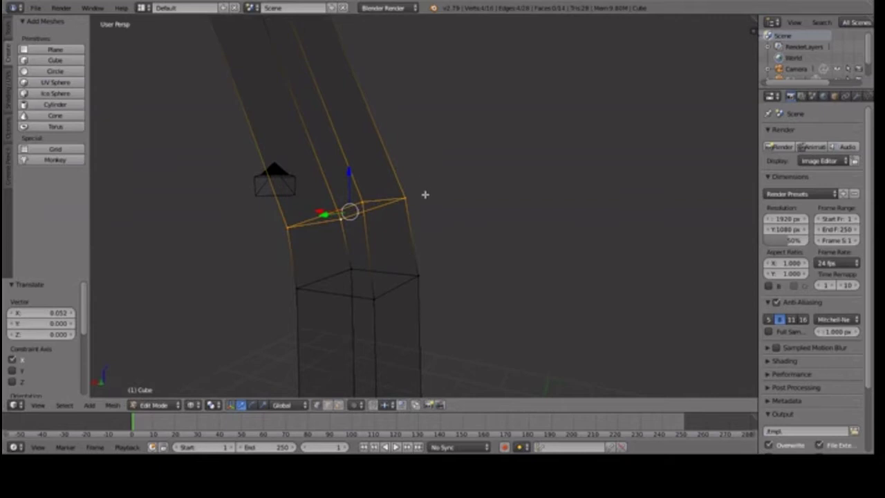
right_click(414, 194)
right_click(339, 221, "shift")
right_click(380, 299, "shift")
right_click(439, 273, "shift")
key("shift+f")
left_click(423, 206)
right_click(339, 215, "shift")
right_click(372, 187, "shift")
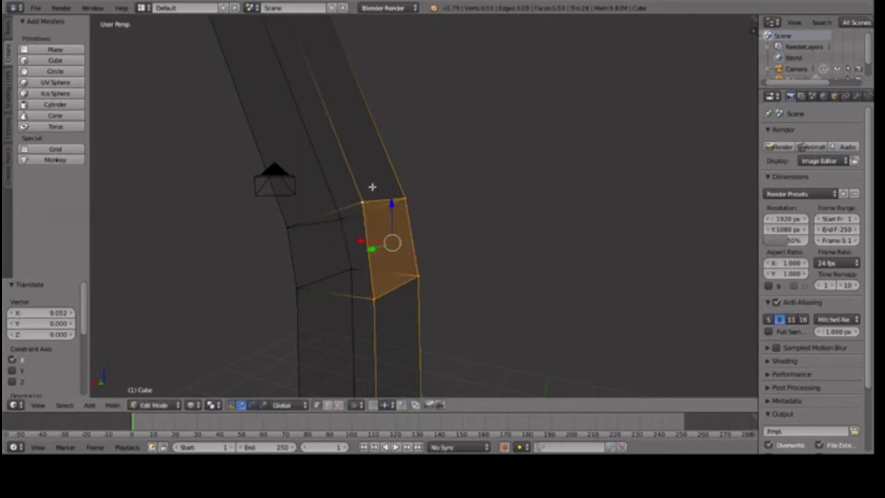
- Extrude the selected face at the bend about -1.5 along X to form a side branch
key("shift+f")
key("s")
key("w")
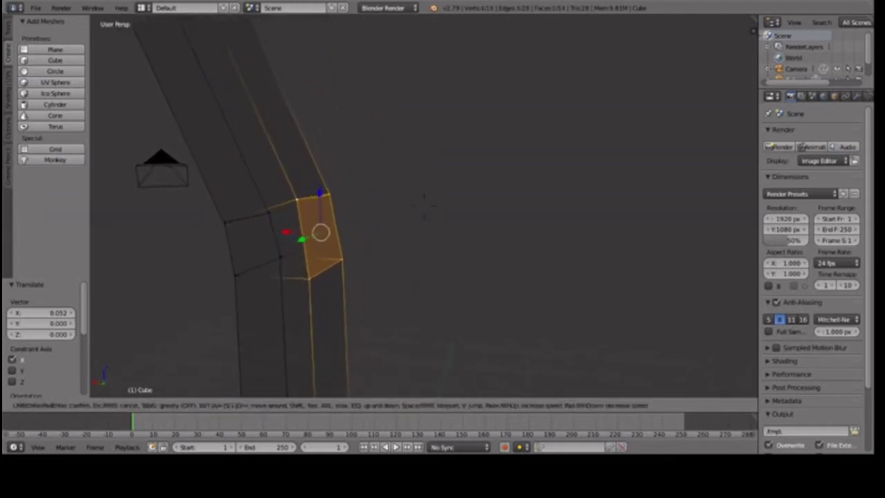
left_click(424, 205)
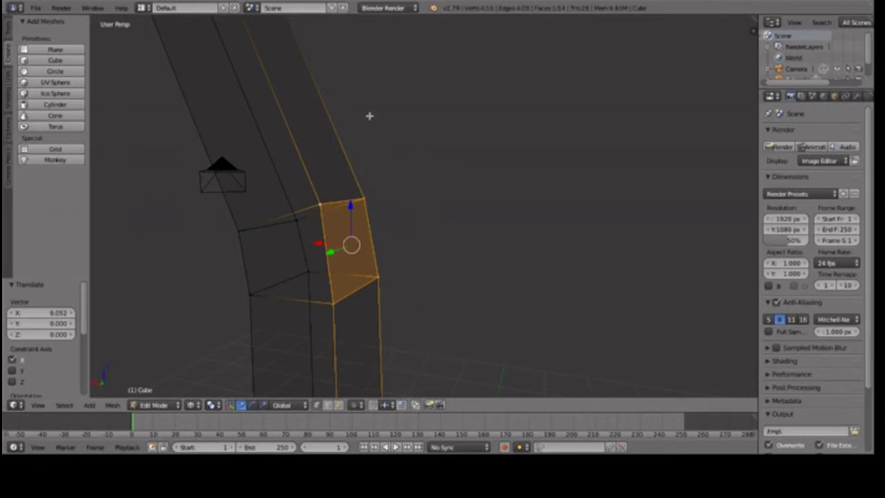
key("shift+f")
key("s")
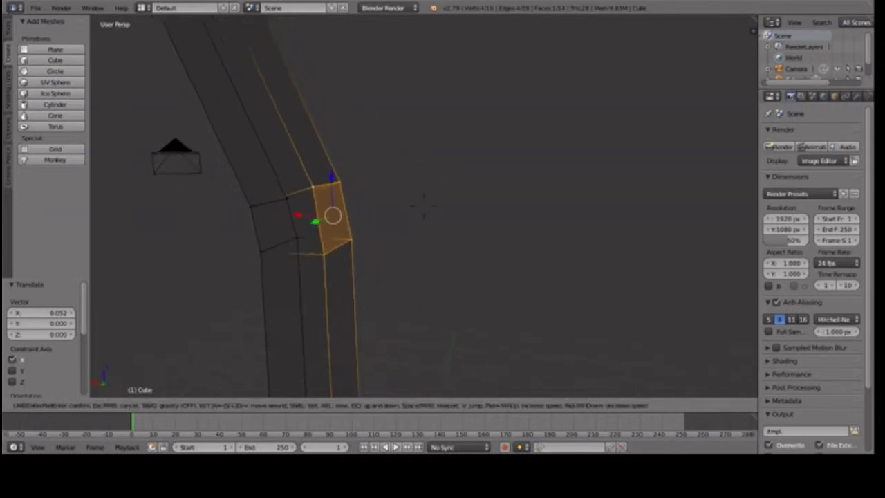
key("a")
left_click(423, 205)
key("e")
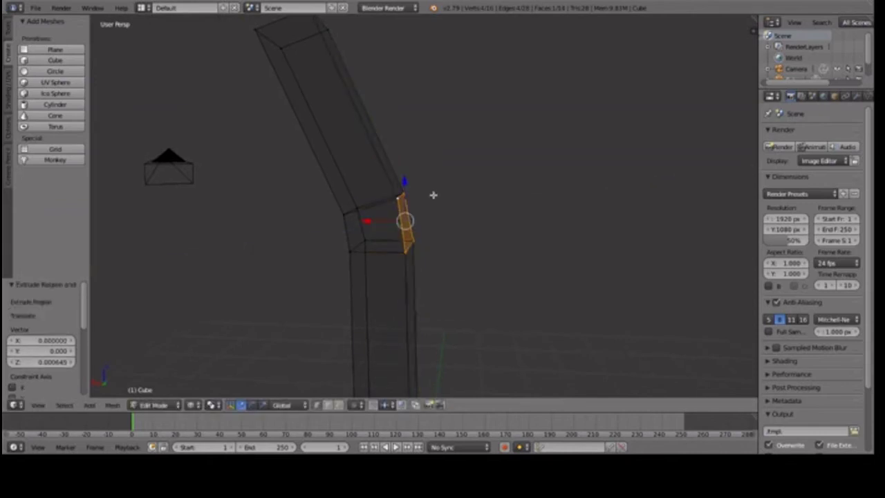
key("x")
left_click(615, 225)
- Raise the side branch's end face about 0.4 along Z and rotate it slightly to square it with the branch
key("g")
key("z")
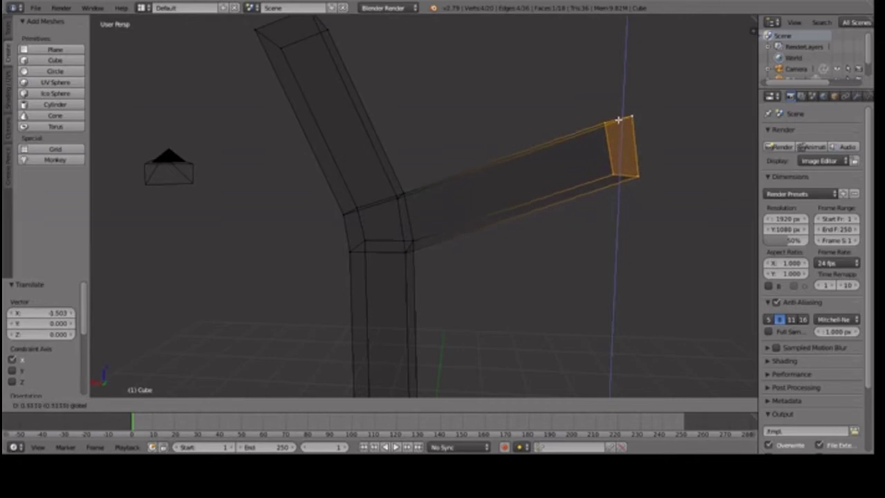
left_click(620, 126)
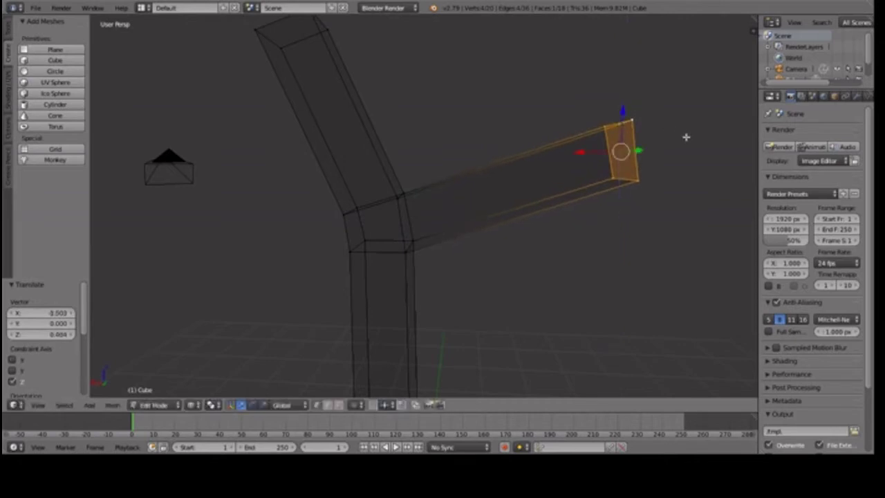
key("r")
left_click(667, 136)
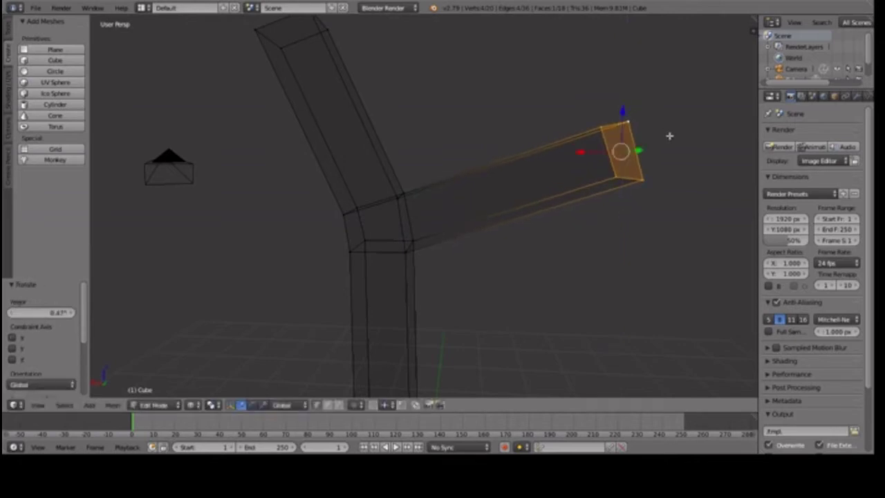
- Select the four vertices at the side branch's base and rotate them by about -4.36°
right_click(419, 261)
right_click(399, 185, "shift")
right_click(392, 209, "shift")
key("r")
left_click(484, 188)
scroll(485, 188, "down", 4)
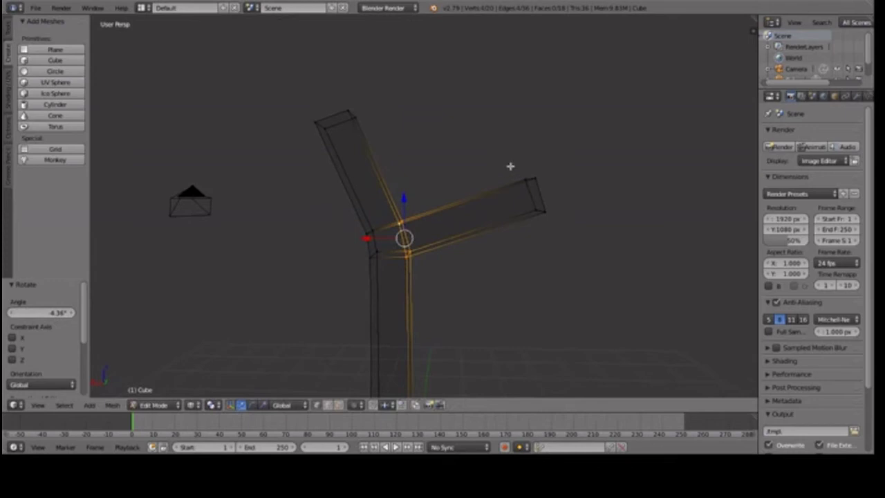
- Add one centred loop cut across the side branch and another across the leaning upper branch
right_click(542, 176)
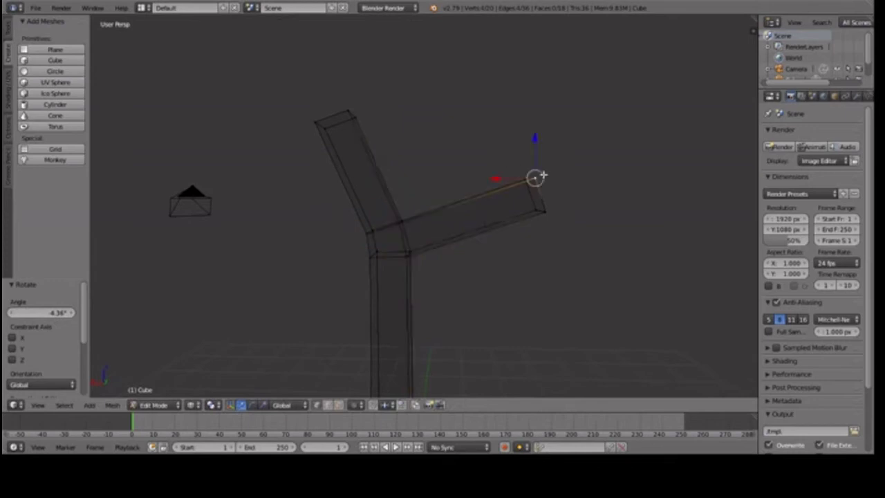
key("ctrl+r")
left_click(472, 226)
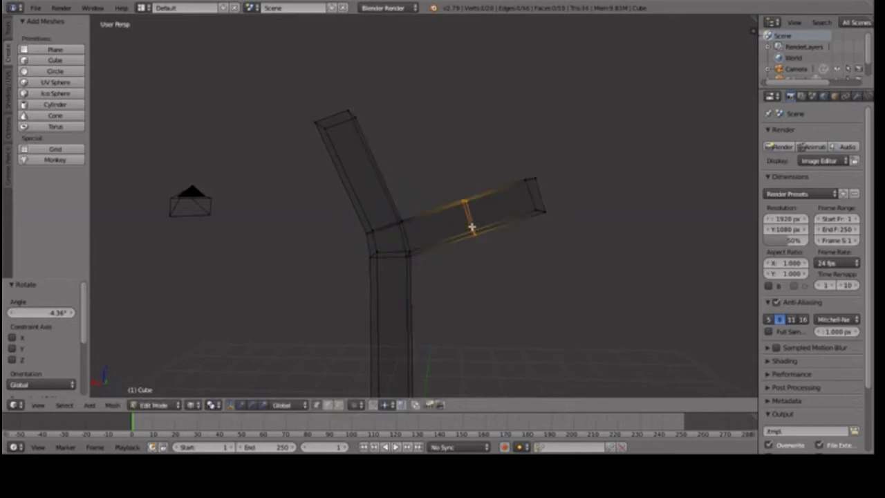
right_click(453, 183)
key("ctrl+r")
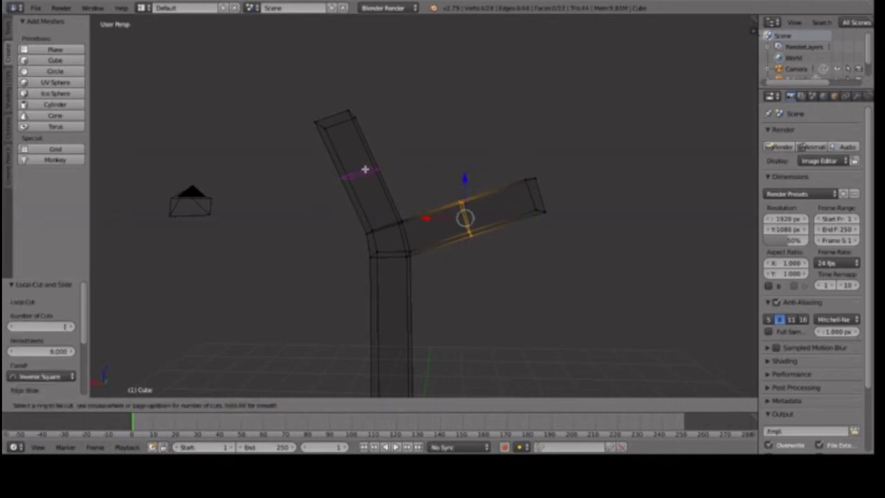
left_click(364, 169)
right_click(364, 170)
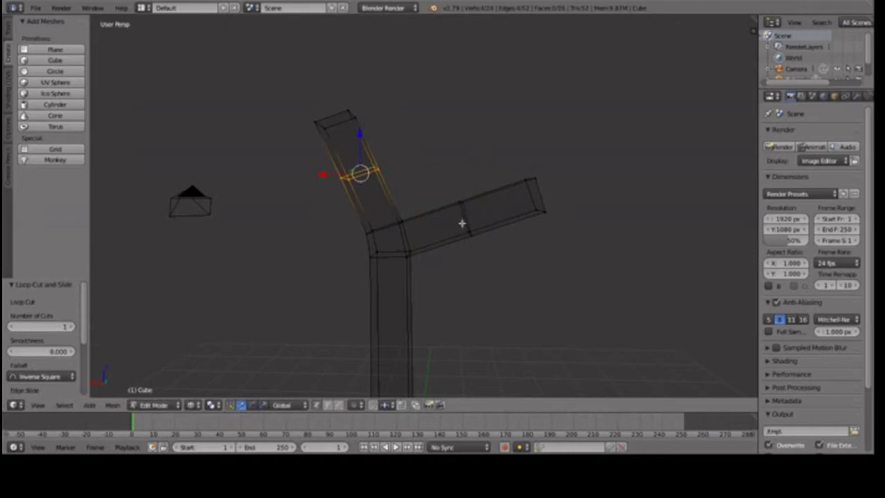
- Taper the side branch by scaling its end face to about 0.709 and its middle edge loop to about 0.9
right_click(549, 213)
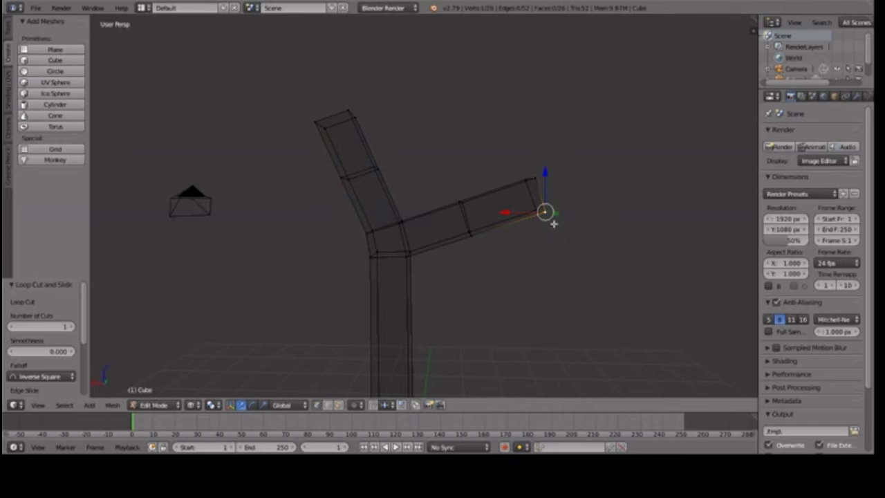
mouse_move(557, 222)
left_mouse_down("ctrl")
mouse_move(498, 166)
mouse_move(543, 129)
mouse_move(588, 143)
left_mouse_up("ctrl")
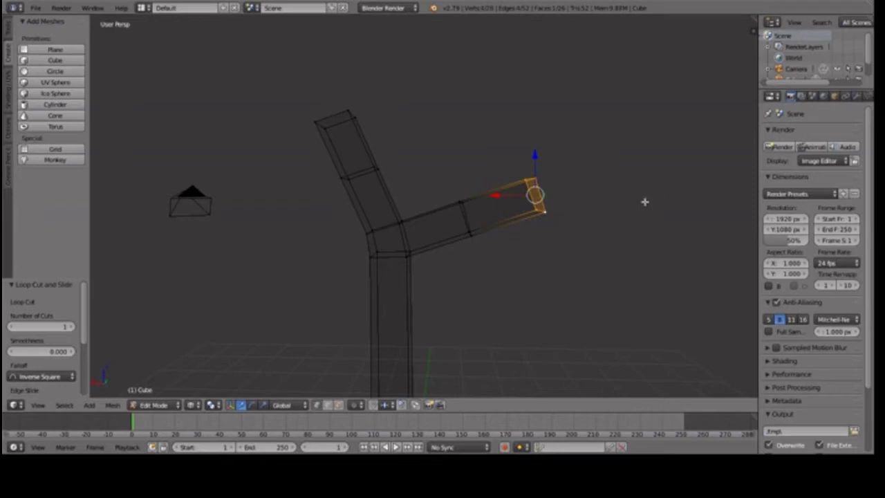
key("s")
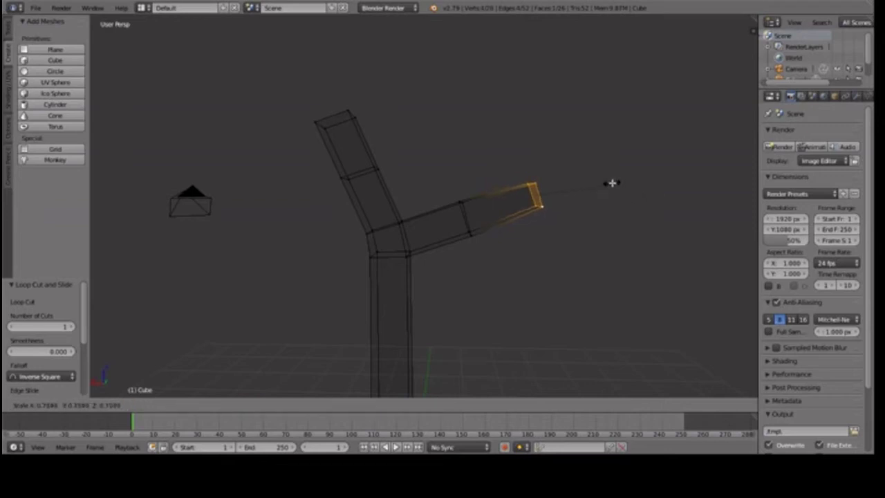
left_click(612, 182)
right_click(465, 199)
left_click_drag(438, 170, 549, 265)
key("s")
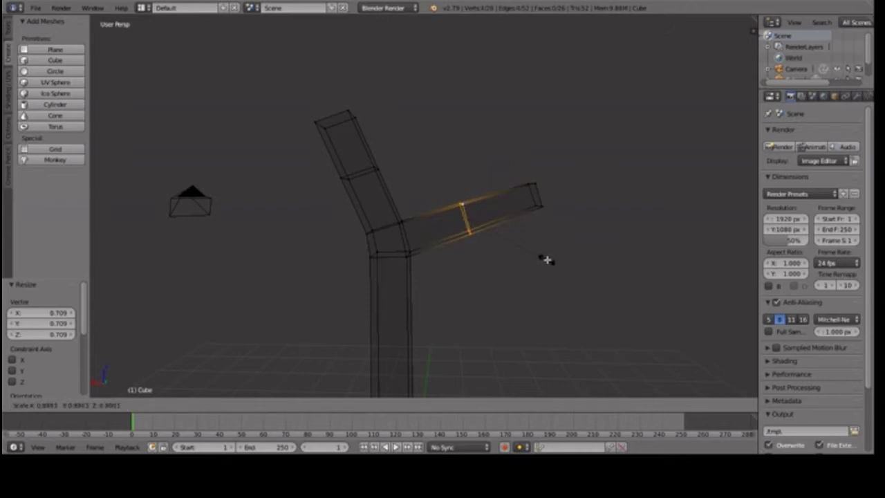
left_click(545, 259)
- Taper the leaning upper branch by scaling its middle edge loop to about 0.85 and its top face to about 0.765
right_click(345, 180)
left_click_drag(396, 180, 429, 152)
key("s")
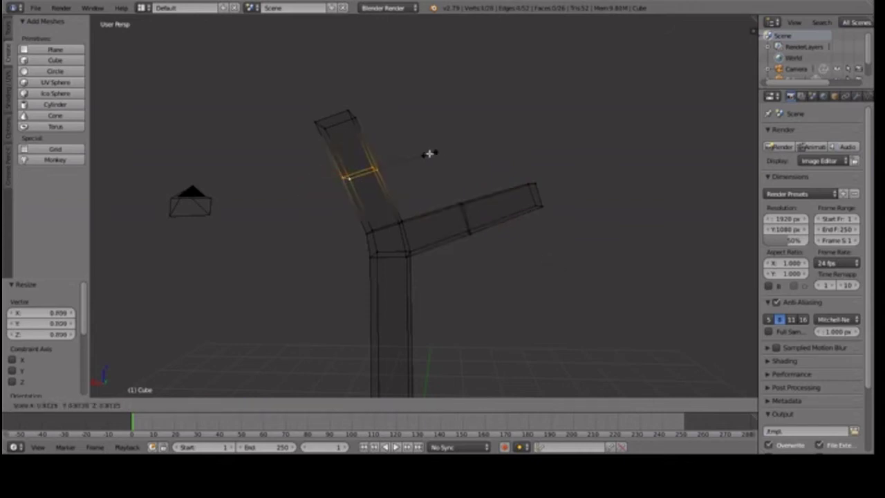
left_click(425, 155)
right_click(383, 113)
key("s")
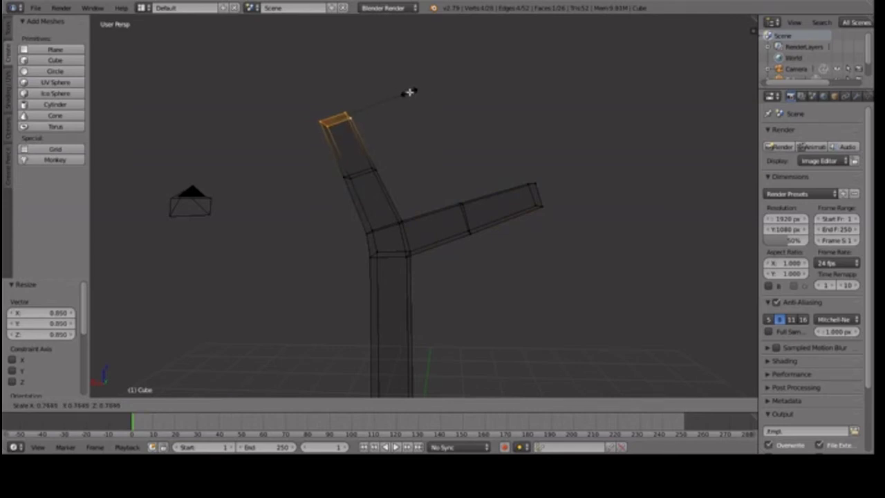
left_click(409, 92)
- Select the outer half of the side branch and move it about 0.565 along Y
key("shift+f")
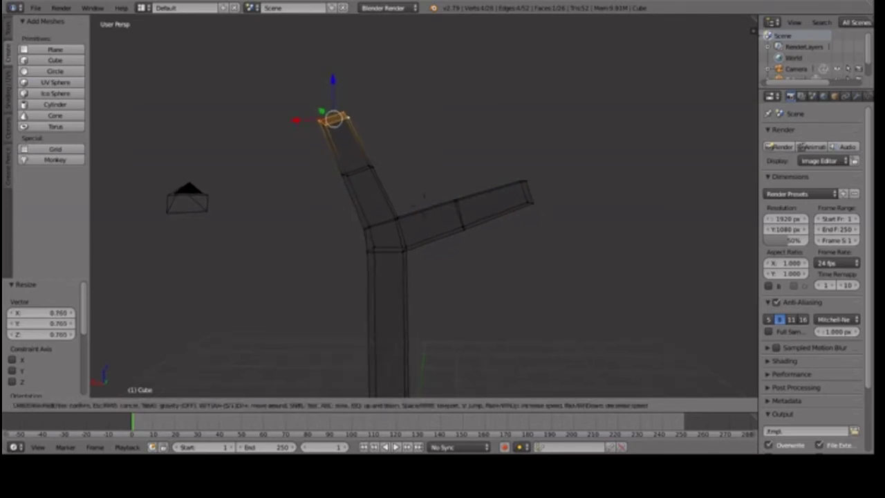
key("w")
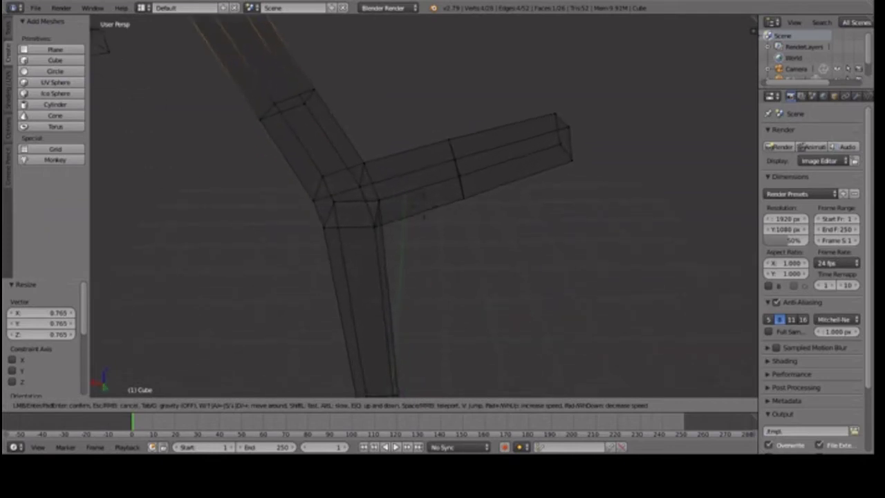
key("s")
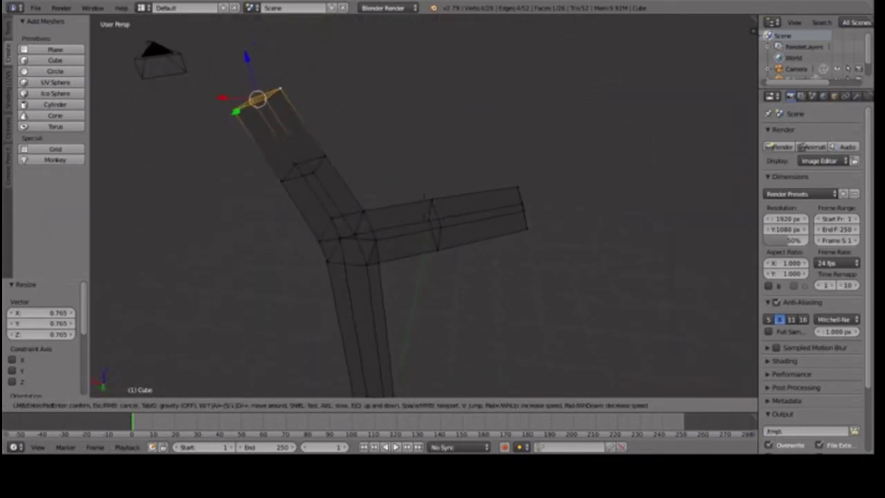
left_click(423, 205)
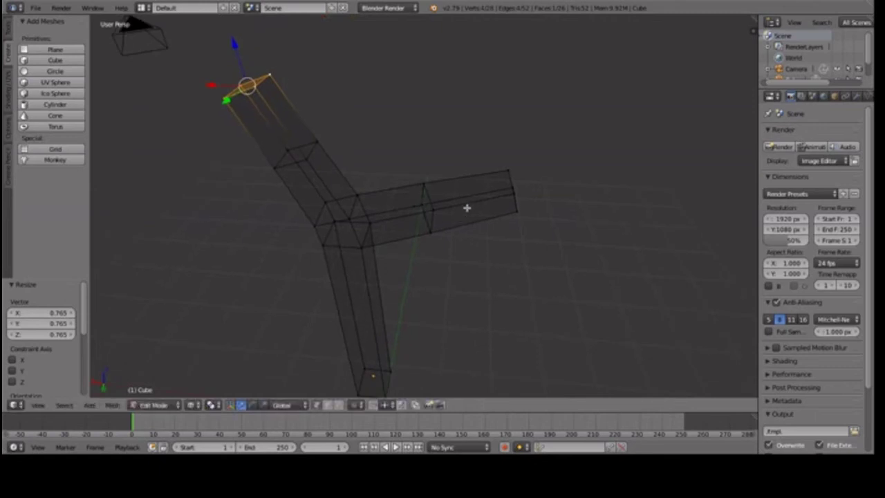
right_click(429, 180)
mouse_move(389, 124)
left_mouse_down("ctrl")
mouse_move(479, 57)
mouse_move(615, 223)
mouse_move(409, 243)
left_mouse_up("ctrl")
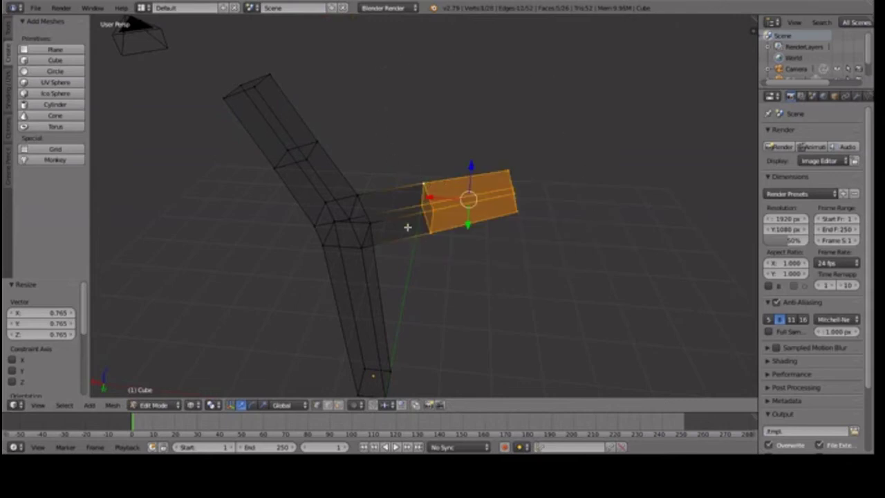
left_click_drag(467, 223, 466, 263)
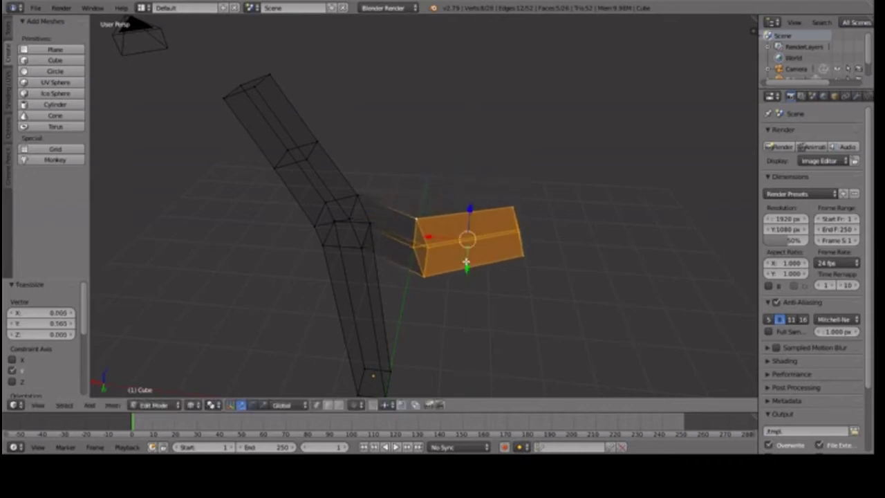
- Rotate the side branch's outer half in two passes, the second by about 11.3°, shifting it about 0.1 along Y between them
key("r")
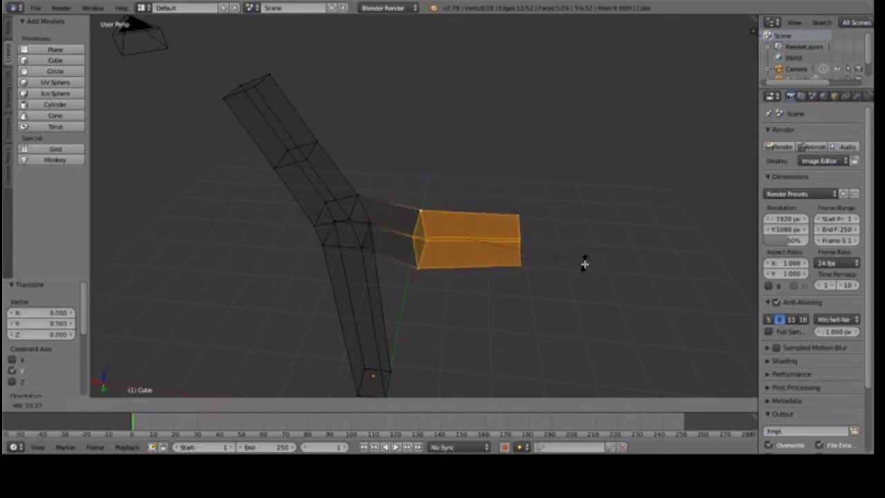
left_click(574, 282)
left_click_drag(469, 213, 468, 217)
left_click_drag(467, 269, 466, 284)
key("r")
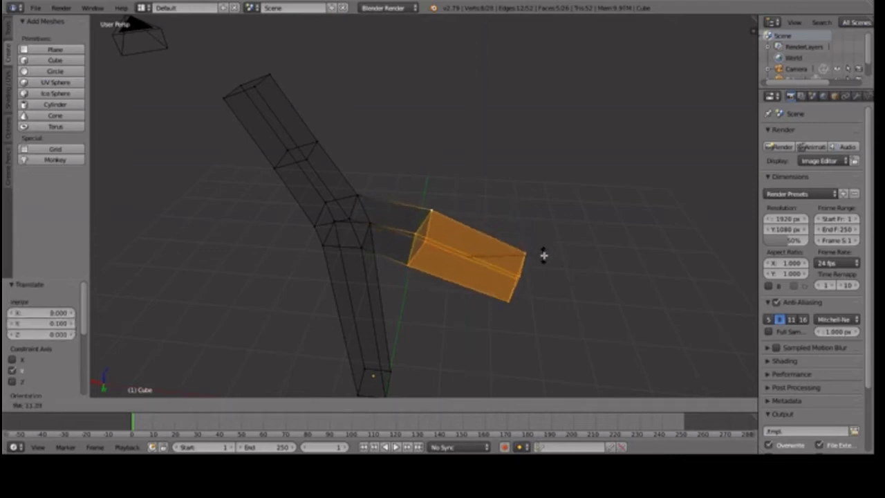
left_click(543, 253)
- Rotate the side branch's outer half by about -20.6° in a front-facing view so it angles upward
key("shift+f")
key("s")
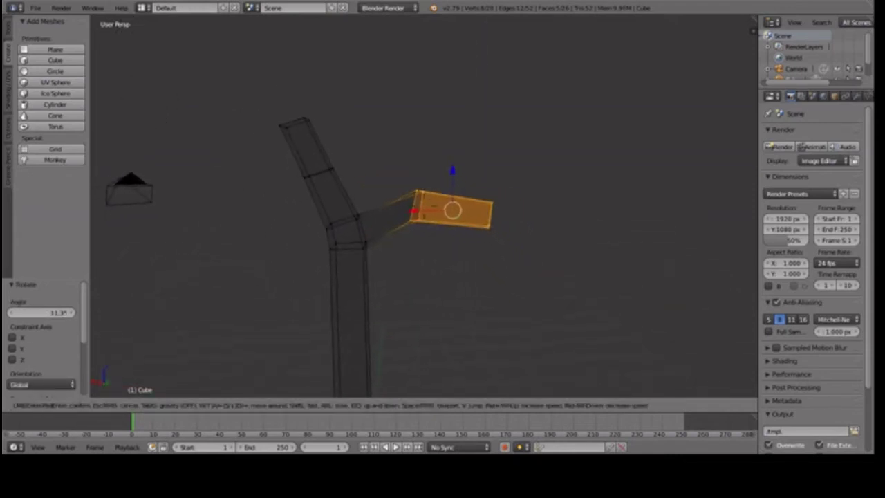
key("w")
left_click(457, 192)
key("r")
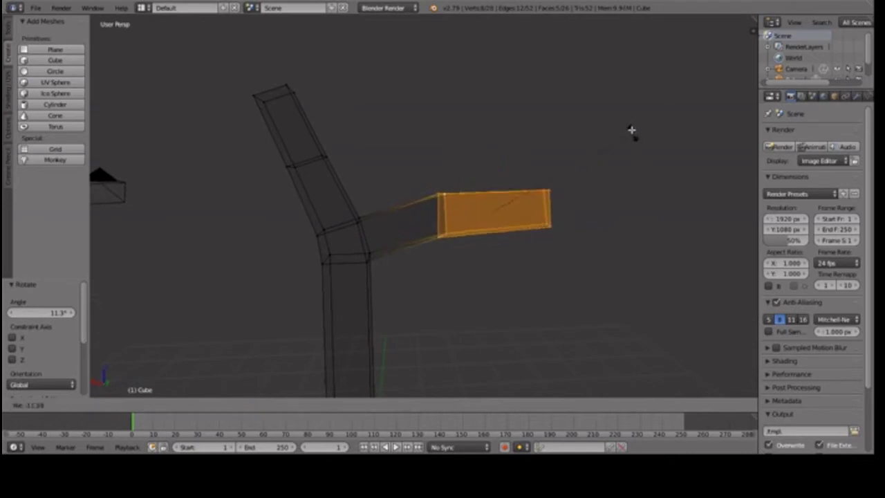
left_click(624, 110)
- Rotate the side branch's outer half slightly from a viewpoint facing the branch's end
key("shift+f")
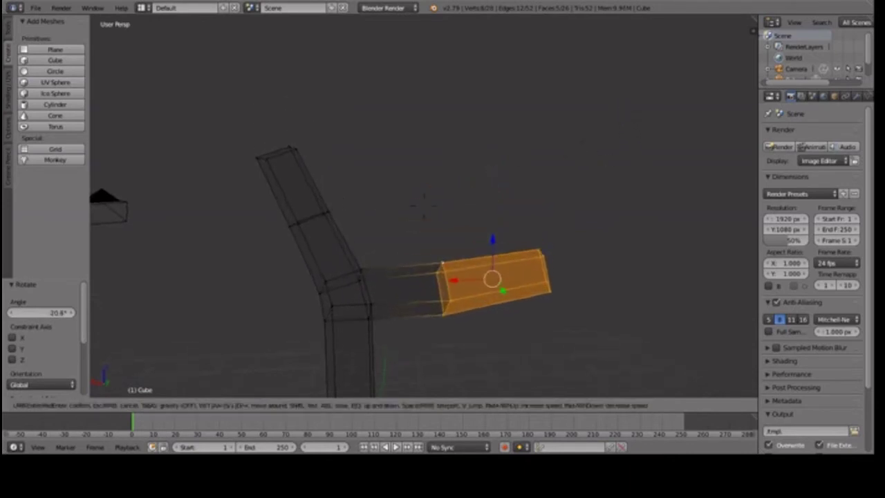
key("w")
key("s")
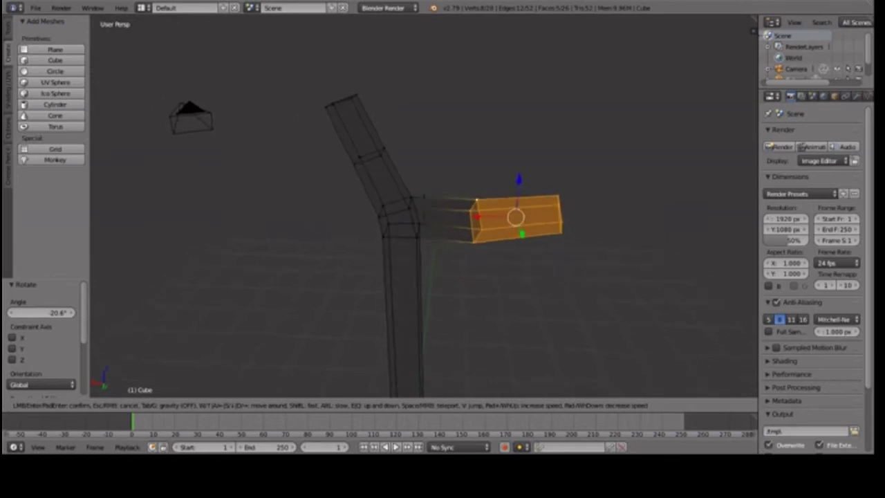
key("w")
key("d")
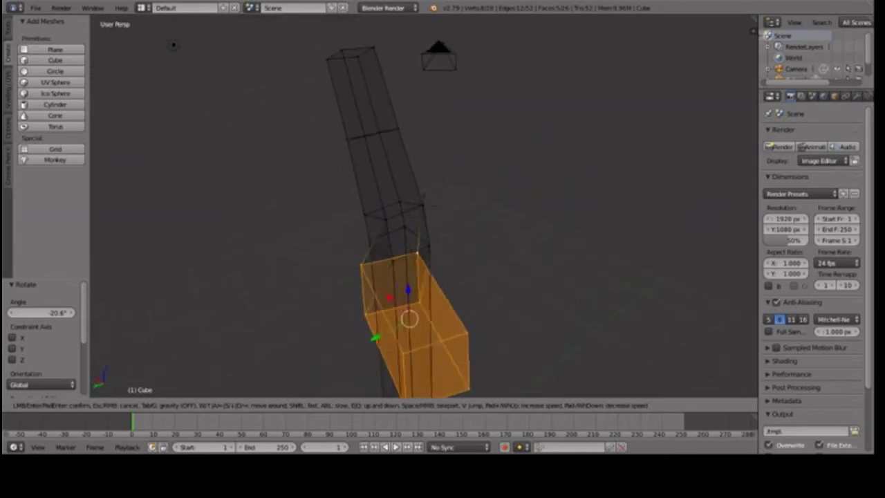
left_click(481, 231)
key("r")
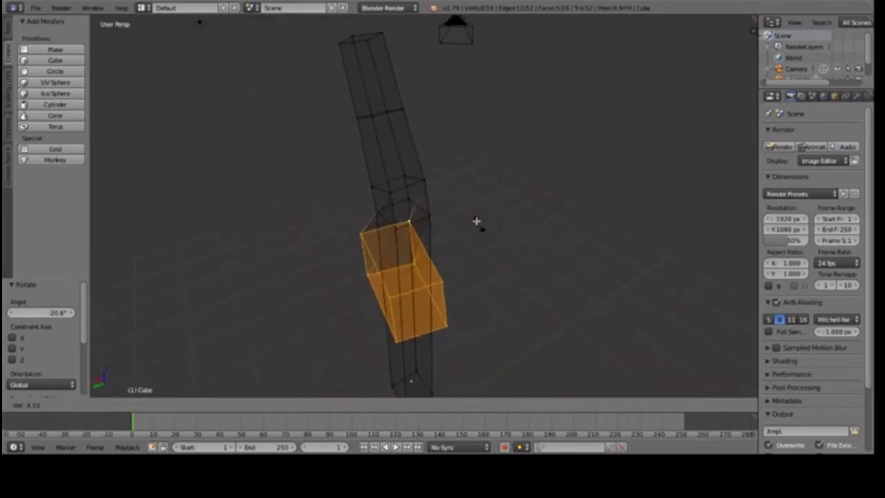
left_click(483, 224)
- Rotate the side branch's outer half around Z in two passes, by about -19.3° and then about 3.33°
left_click(254, 408)
left_click_drag(434, 294, 414, 293)
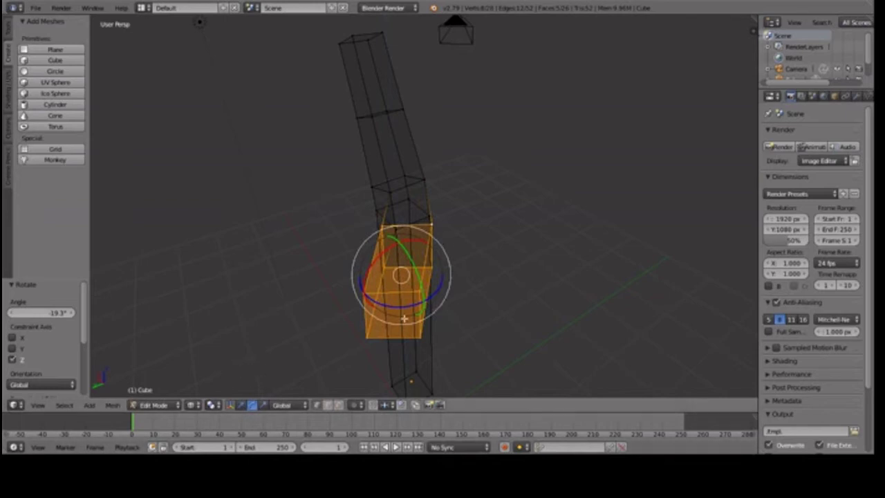
key("r")
key("z")
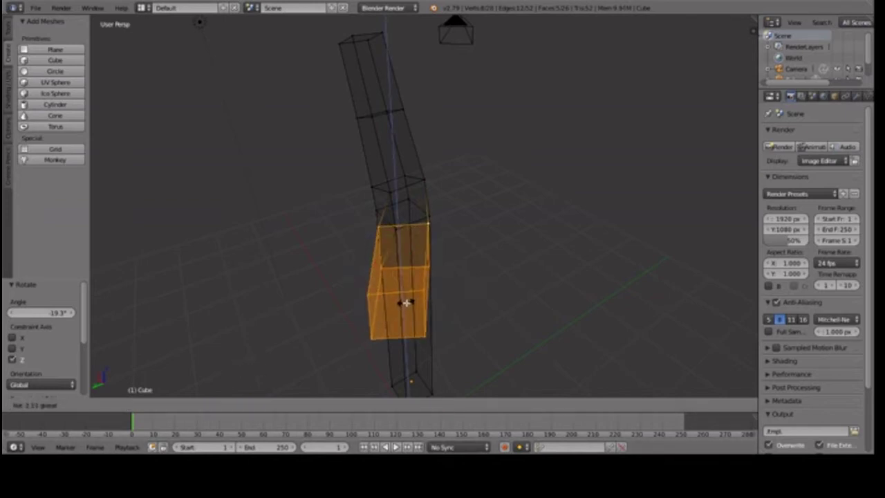
left_click_drag(406, 303, 407, 302)
- Select the four vertices where the side branch meets the trunk and rotate them about -12° around Z
right_click(427, 174)
key("shift+f")
key("w")
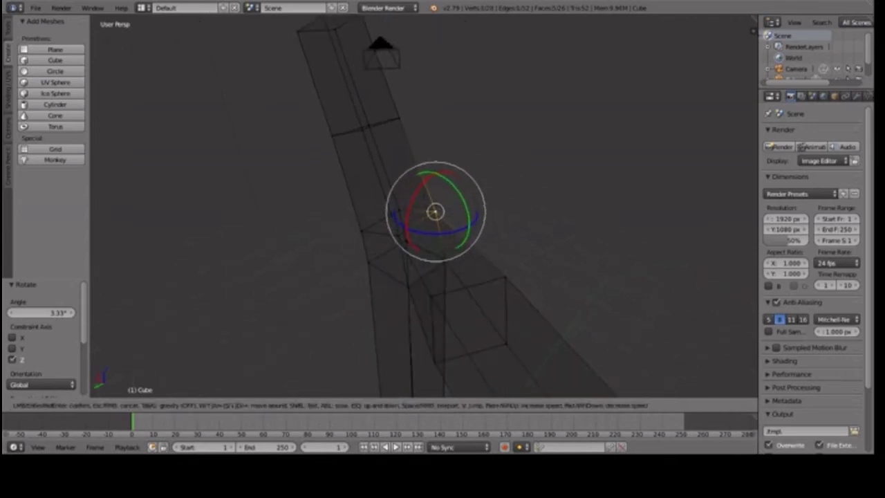
left_click(398, 221)
right_click(407, 272, "shift")
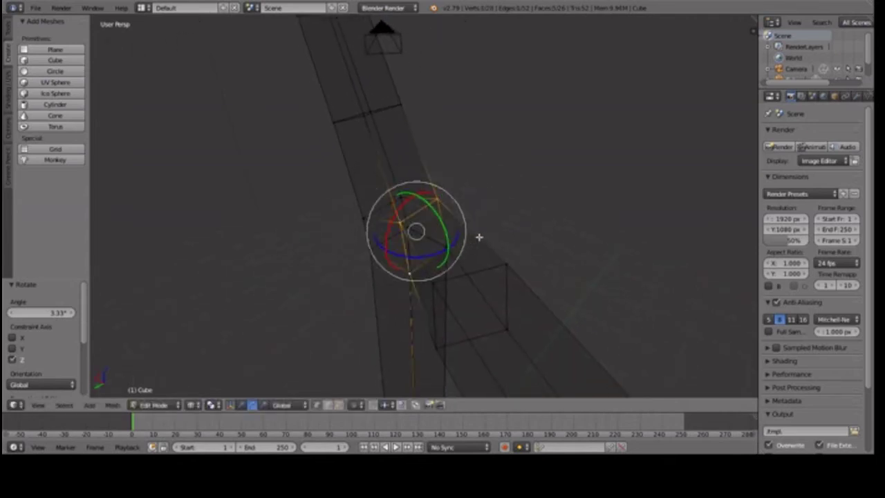
left_click_drag(451, 247, 463, 240)
right_click(493, 253, "shift")
right_click(506, 260, "shift")
left_click(440, 247)
right_click(444, 244, "shift")
left_click_drag(461, 244, 452, 249)
- Inspect the trunk and branches in Object Mode with solid shading, then return to wireframe Edit Mode
key("shift+f")
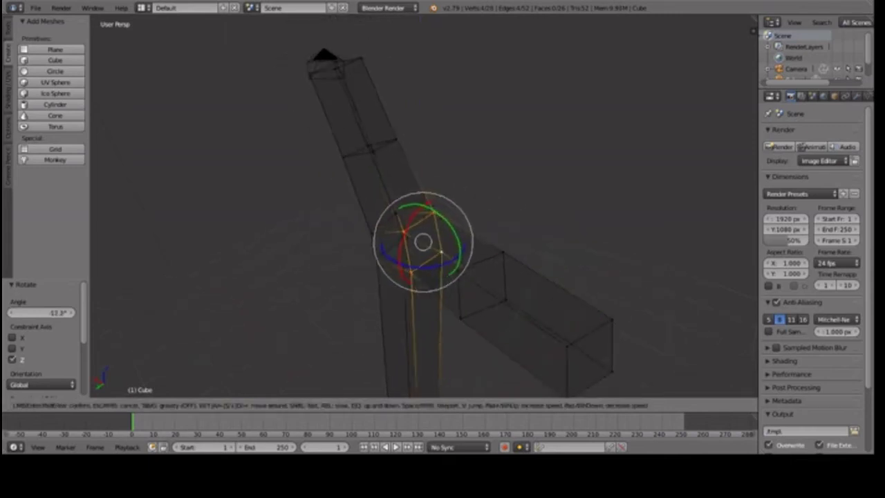
key("s")
left_click(423, 206)
key("Tab")
key("z")
key("shift+f")
key("s")
key("w")
left_click(423, 206)
key("Tab")
key("z")
- Leave Edit Mode, switch the trunk to solid shading and view the whole model from the front
key("shift+f")
key("w")
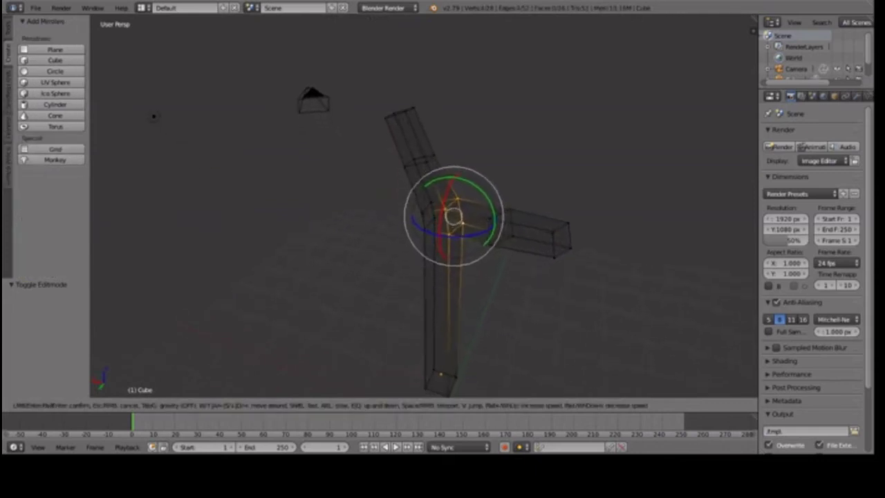
key("s")
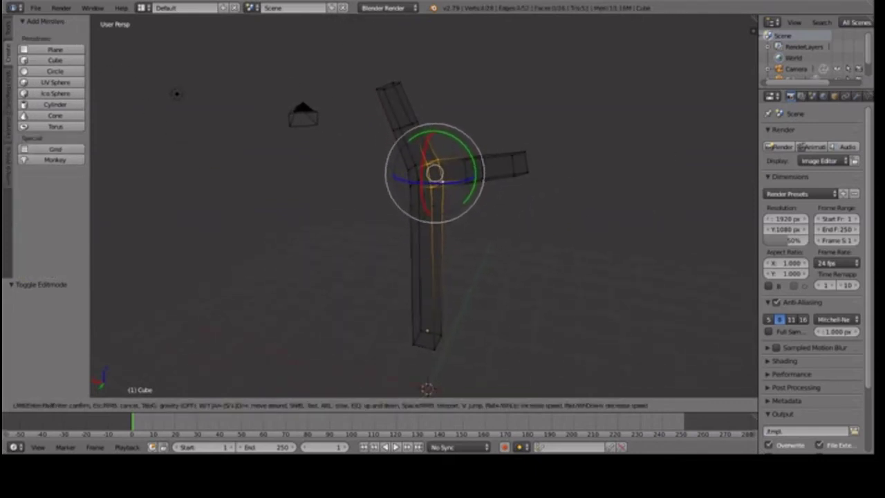
left_click(423, 206)
key("Tab")
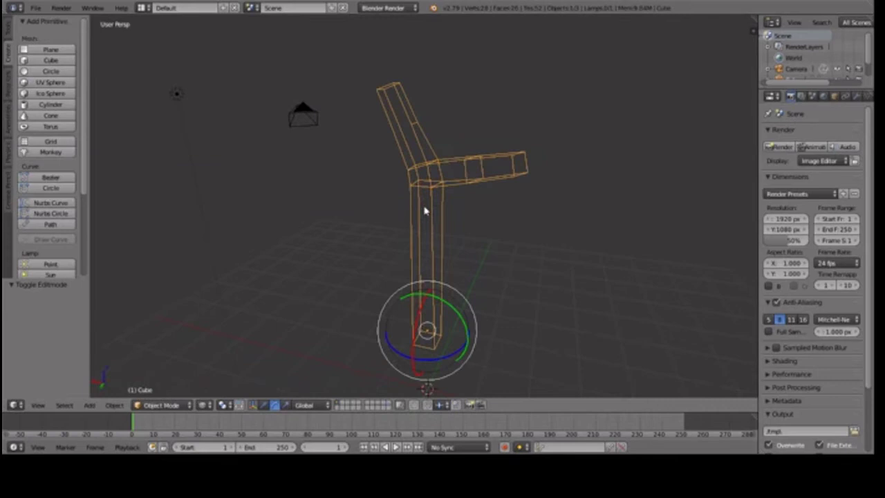
key("z")
key("shift+f")
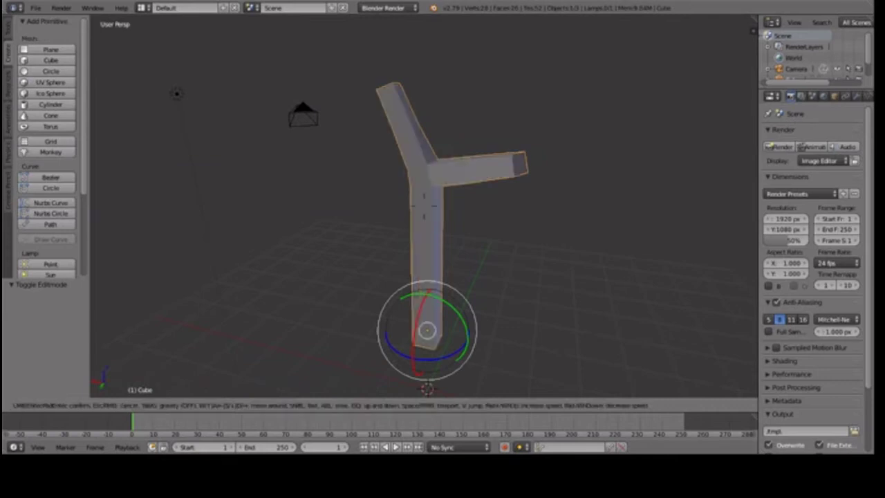
key("s")
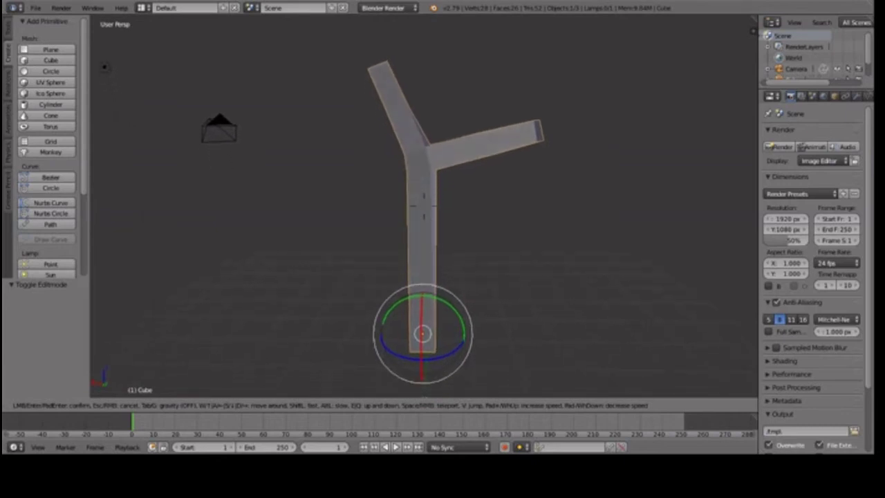
left_click(425, 211)
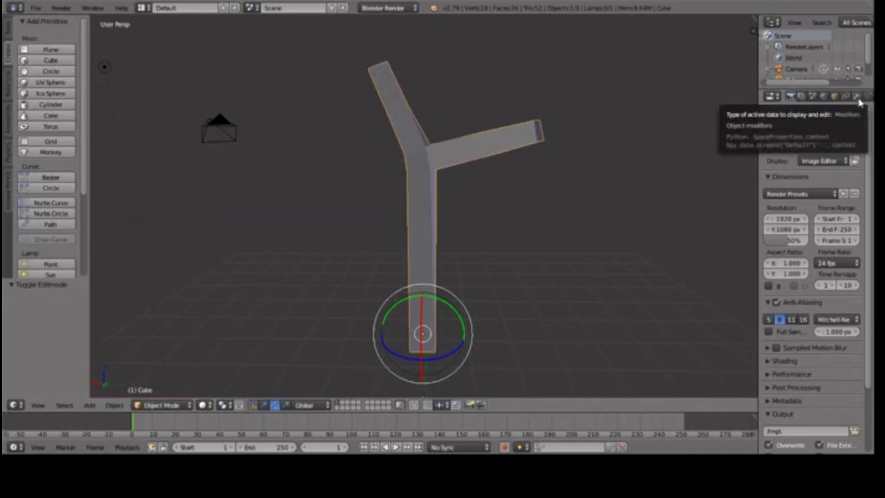
- Add a Solidify modifier to the trunk and apply it
left_click_drag(757, 109, 729, 106)
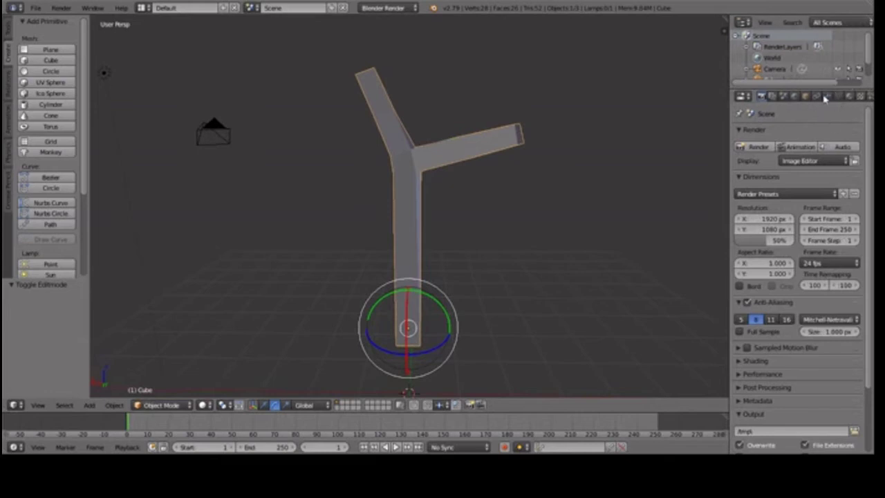
left_click(826, 96)
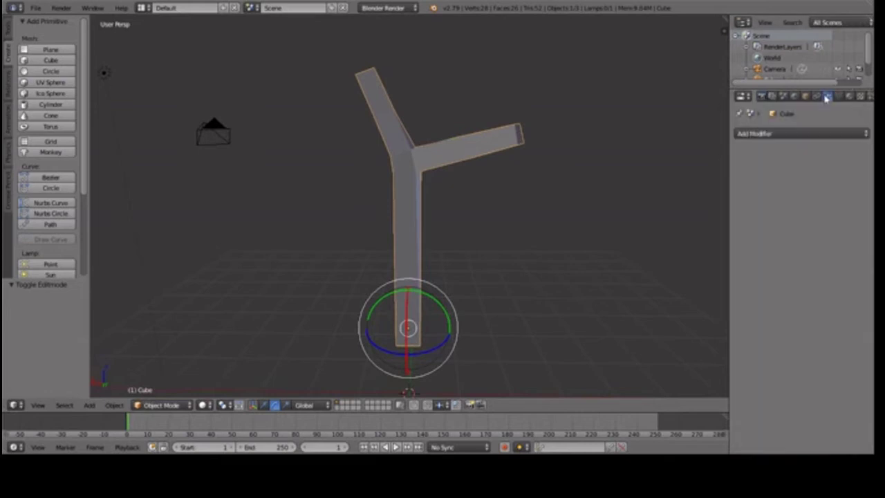
left_click(773, 133)
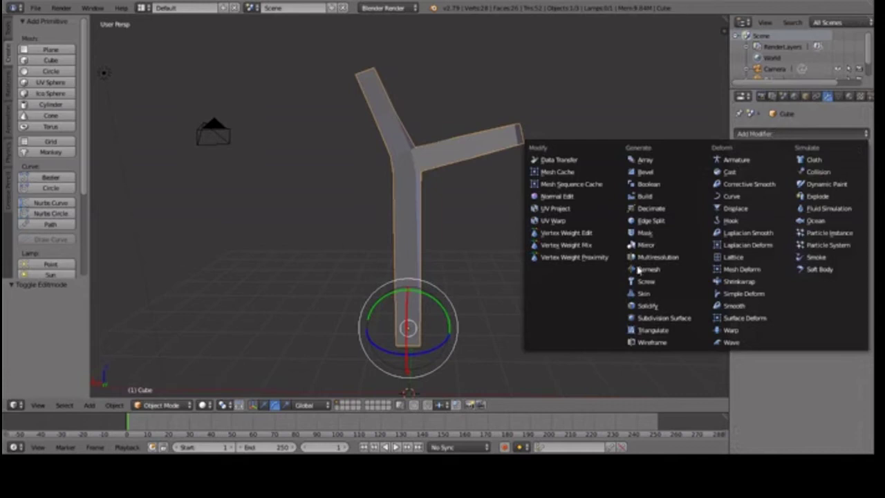
left_click(653, 307)
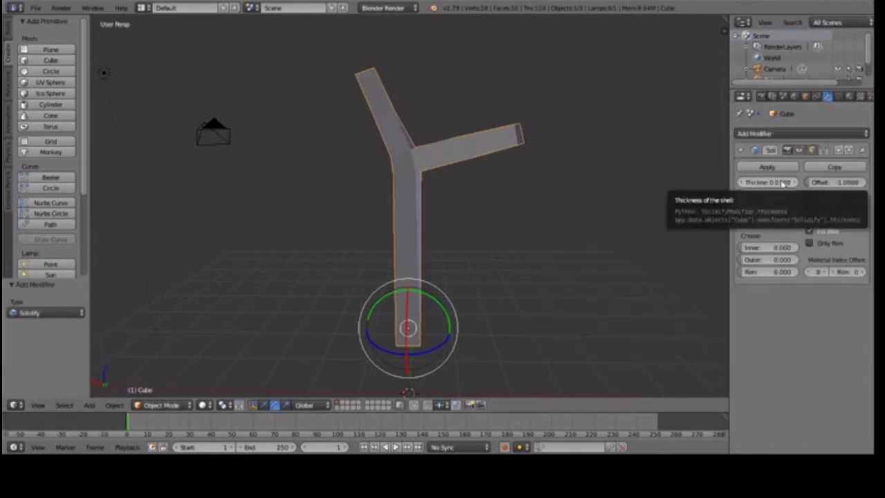
left_click(776, 168)
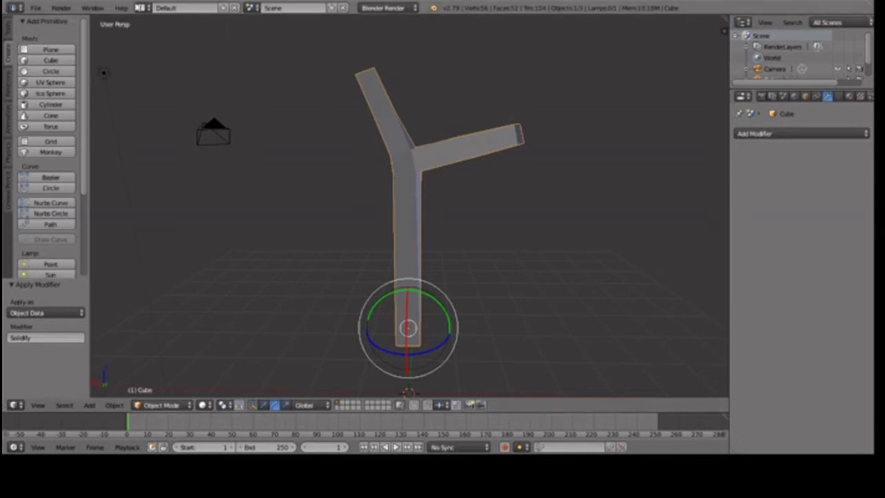
- Export the trunk in FBX format to the Documents folder as Tree2.fbx
left_click(36, 7)
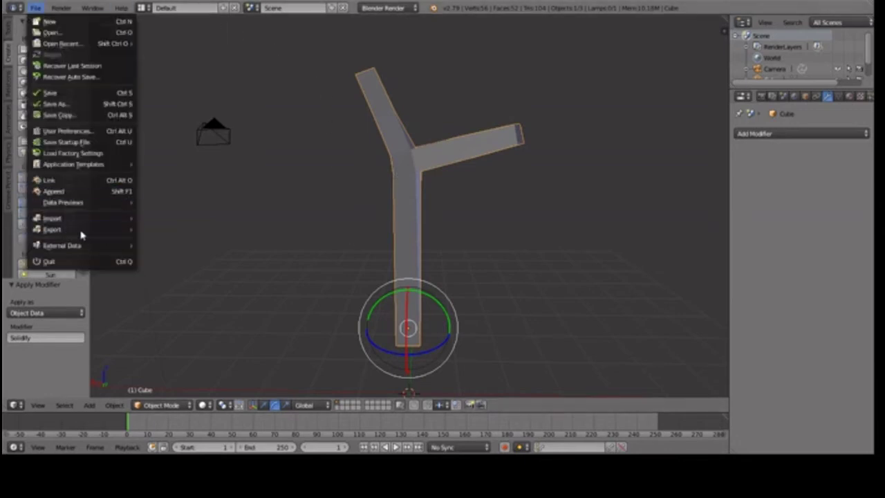
mouse_move(82, 230)
left_click(165, 262)
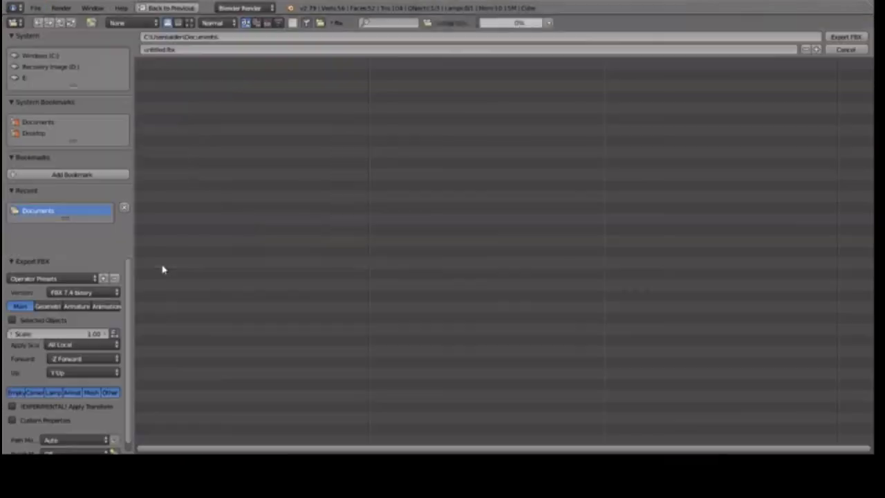
left_click(167, 49)
key("BackSpace")
type("Tree")
left_click(855, 37)
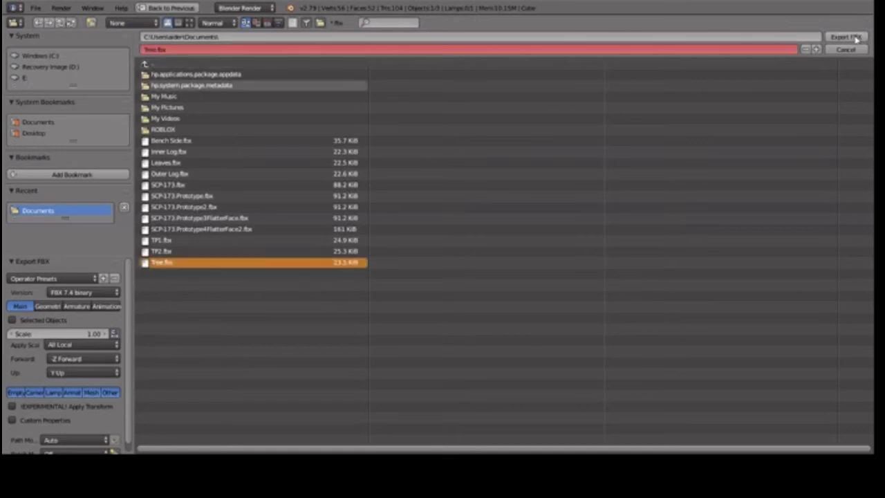
left_click(155, 51)
left_click(155, 50)
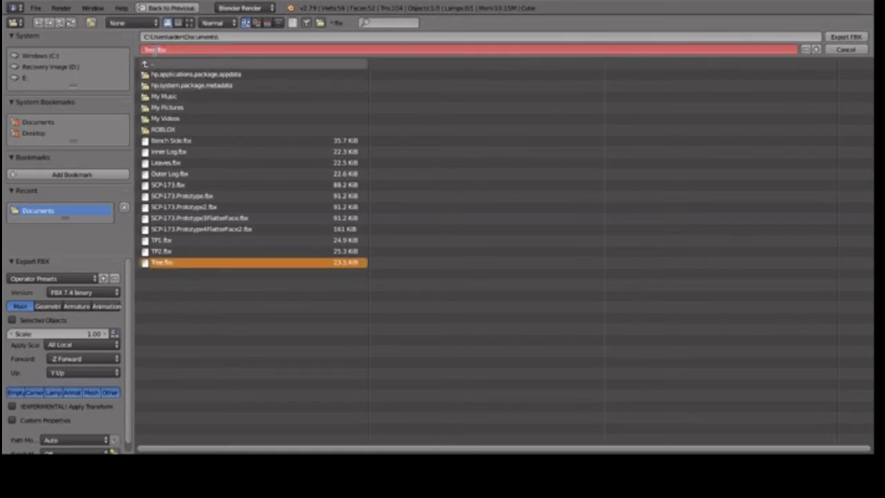
type("2")
key("Return")
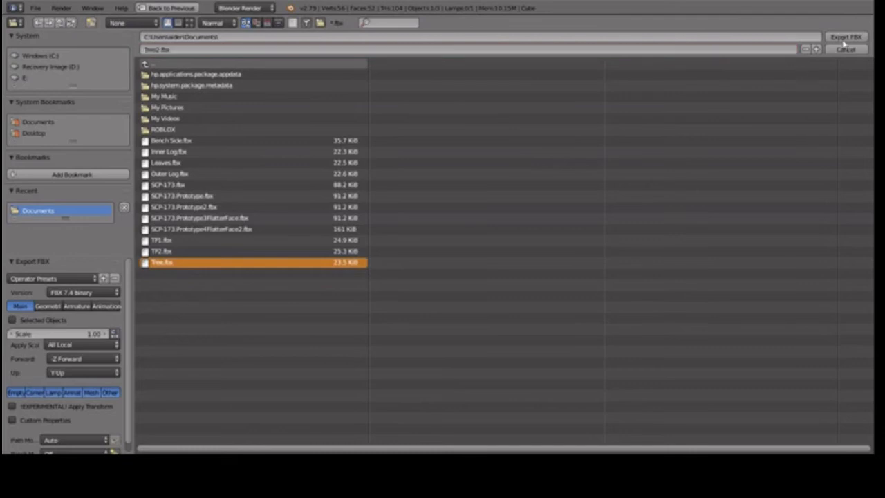
left_click(846, 39)
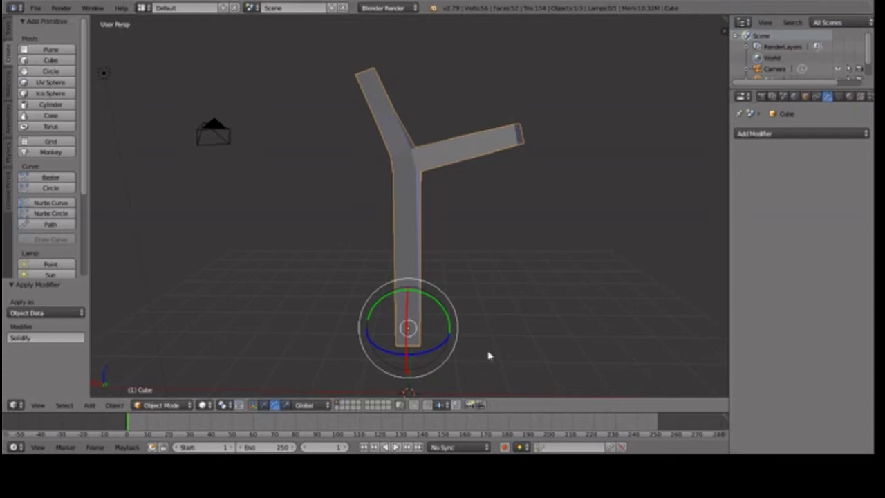
- Delete the trunk object from the scene
key("x")
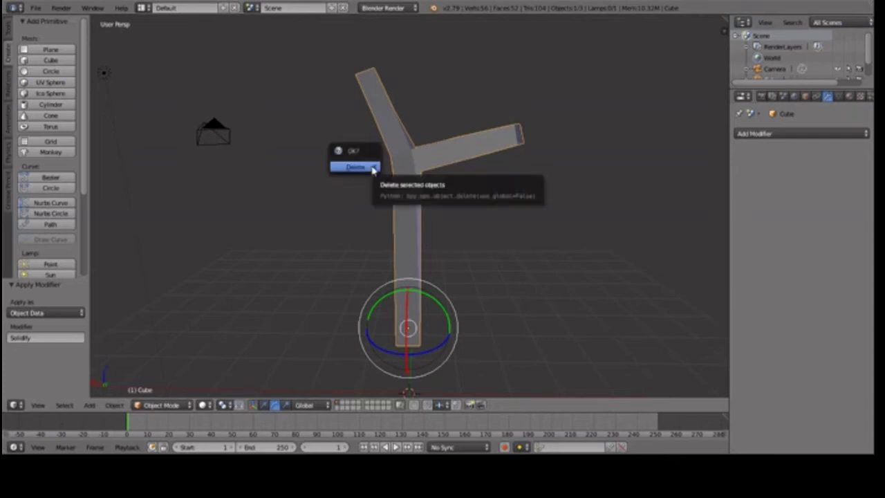
left_click(372, 169)
middle_click_drag(372, 170, 409, 211)
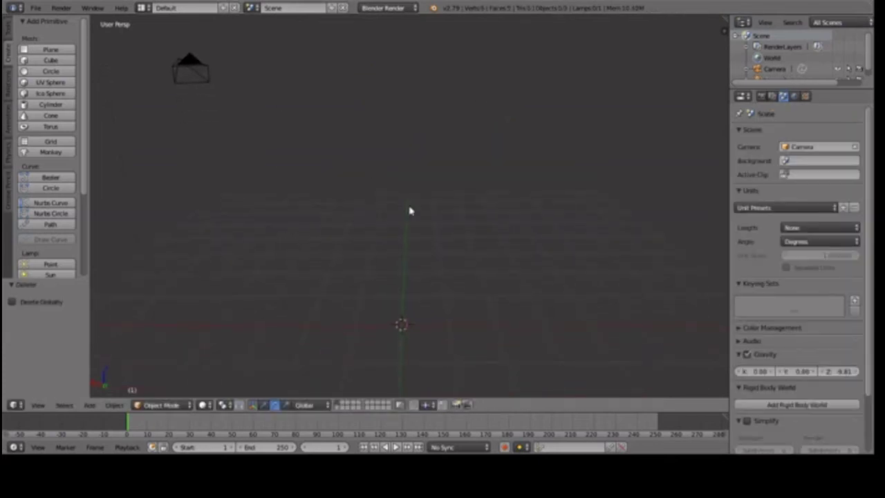
- Add an ico sphere and set its subdivisions to 1
left_click(60, 94)
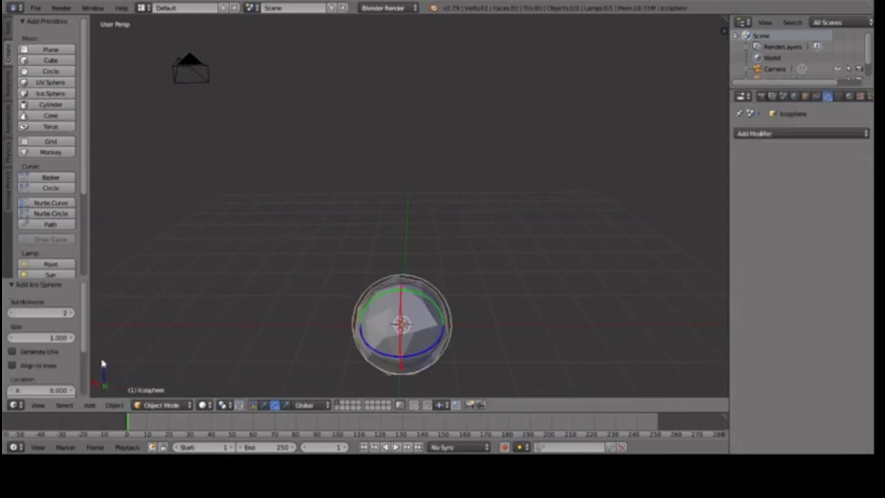
left_click(50, 313)
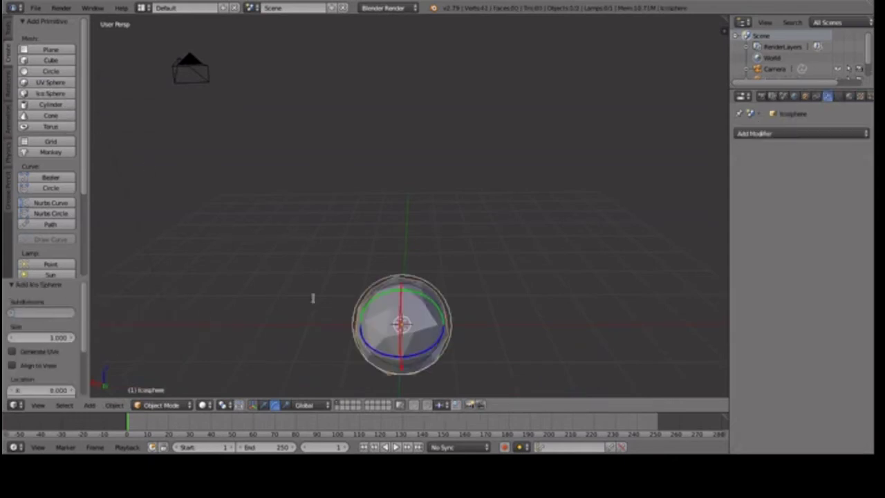
type("1")
key("Return")
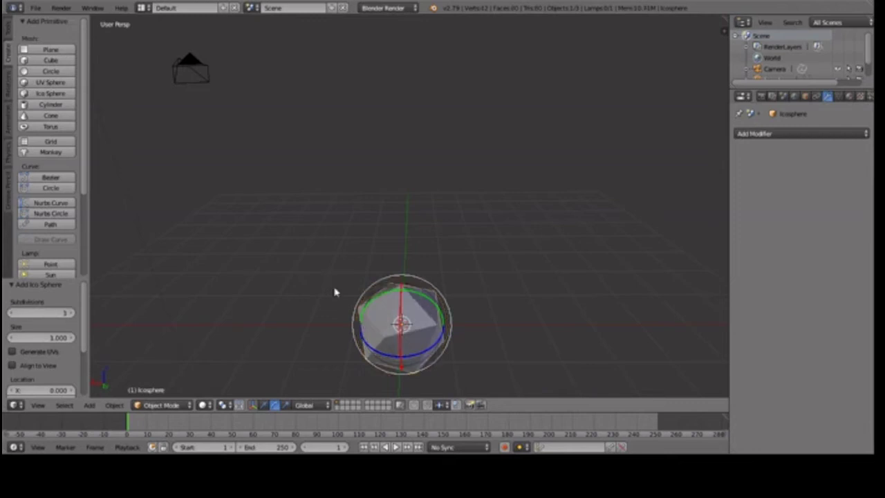
- Move the ico sphere up about 5.222 along Z
left_click(263, 404)
left_click_drag(403, 312, 468, 89)
middle_click_drag(468, 90, 409, 211)
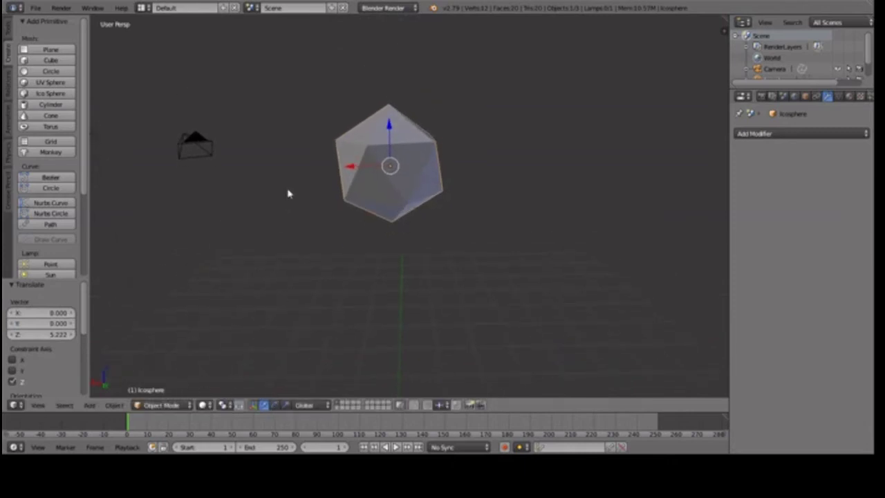
- In Edit Mode, scale the whole ico sphere mesh by about 1.488 along X
left_click(275, 404)
left_click(264, 404)
key("Tab")
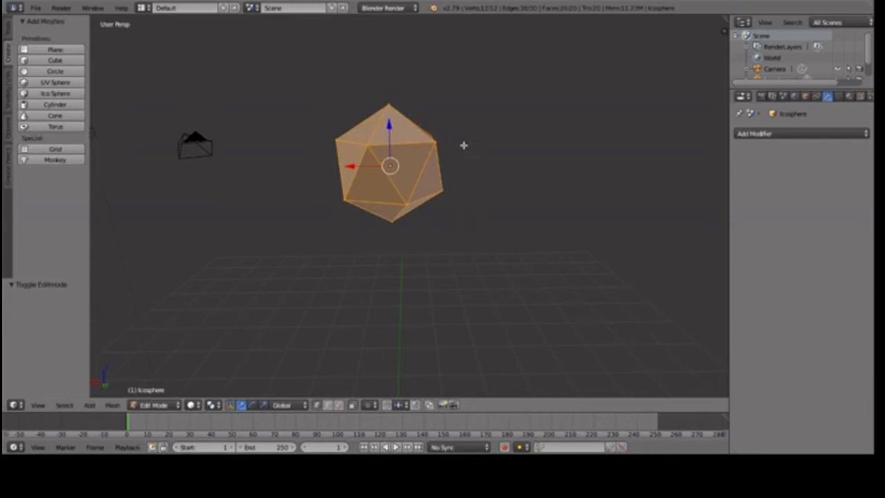
key("s")
key("x")
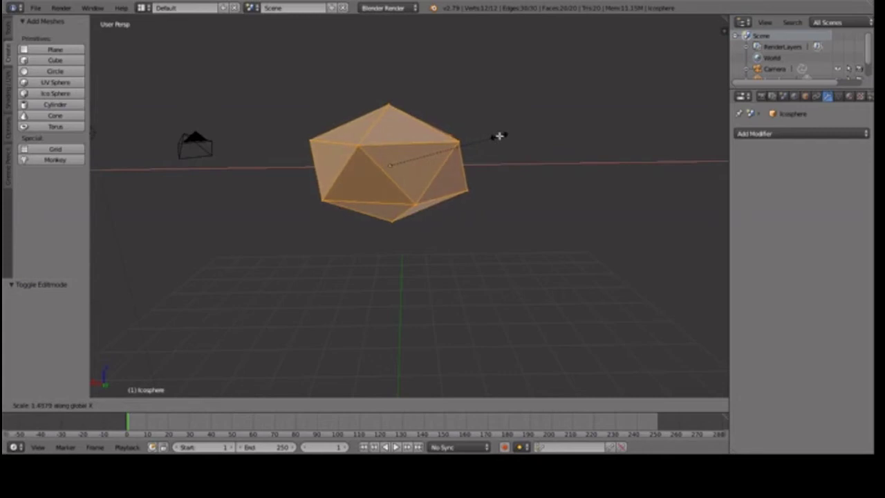
left_click(499, 136)
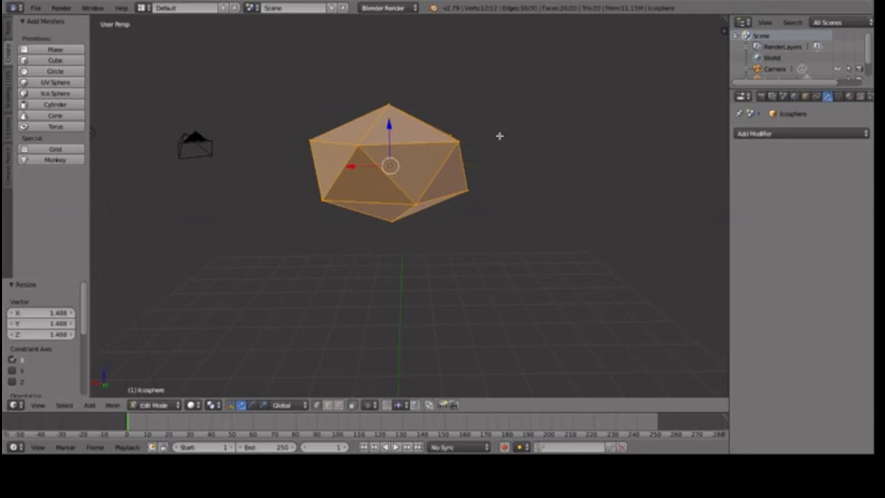
- Return to Object Mode and export the stretched ico sphere as an FBX file for the leaves
key("Tab")
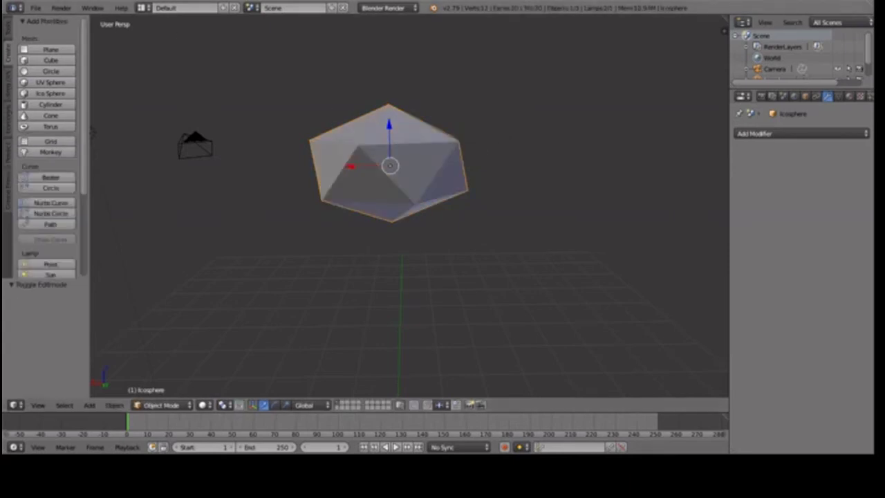
left_click(35, 7)
mouse_move(87, 229)
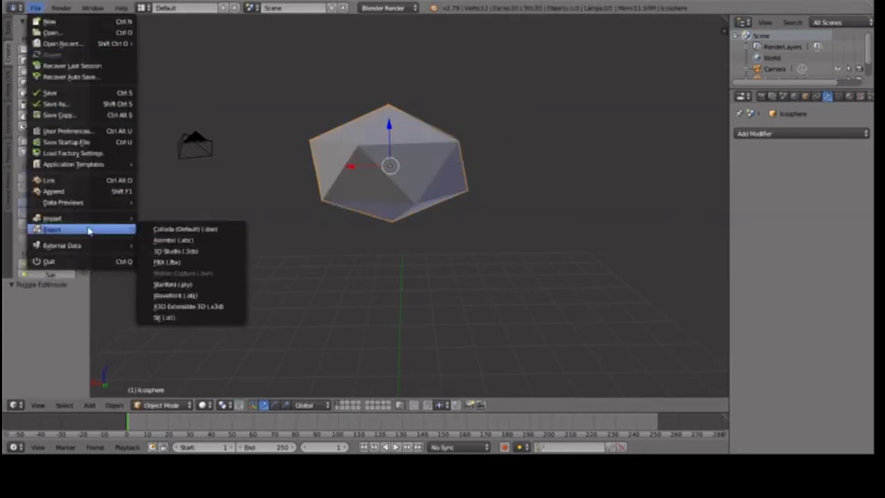
left_click(212, 259)
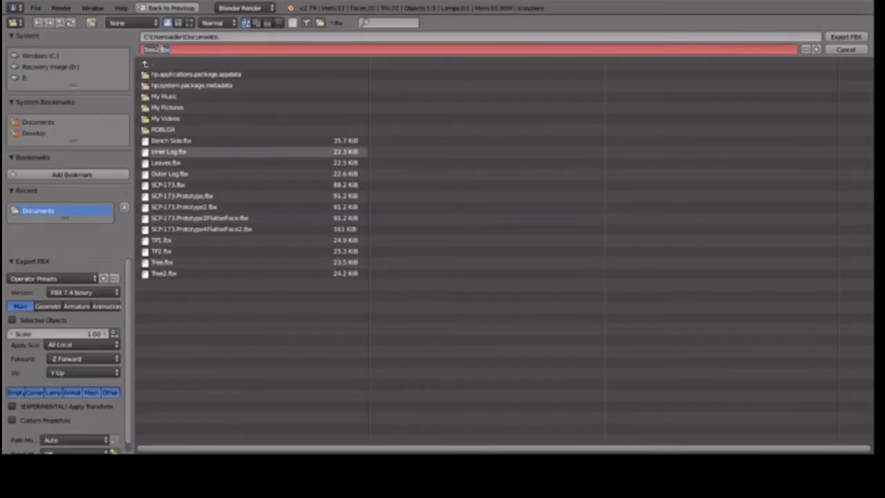
type("aves")
key("Return")
left_click(844, 36)
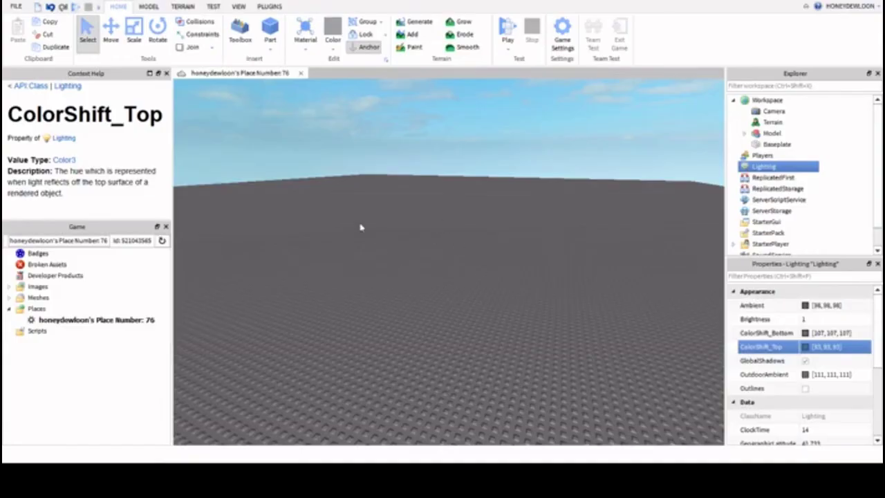
- Switch to Roblox Studio and insert a MeshPart into the Workspace
right_click_drag(360, 227, 359, 219)
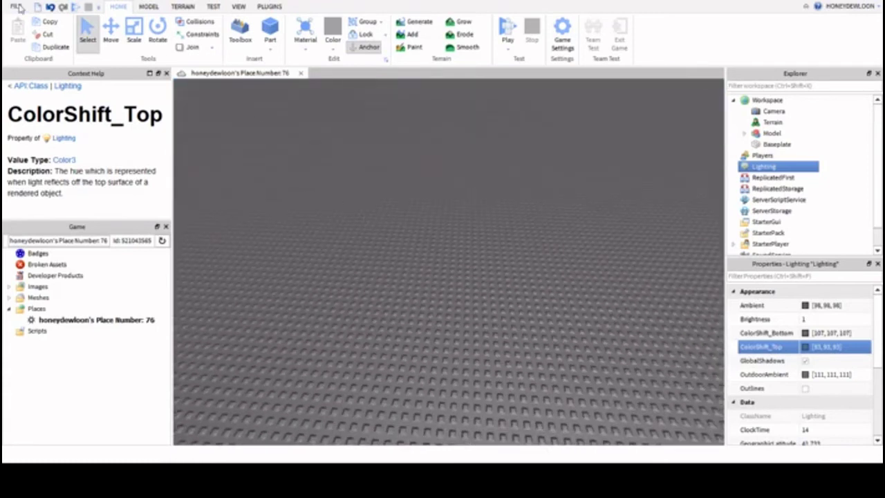
left_click(360, 174)
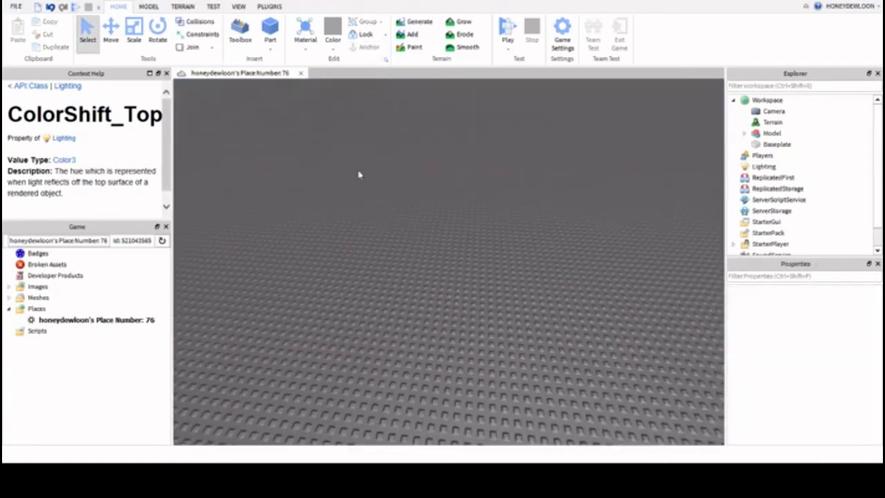
right_click_drag(359, 173, 373, 181)
left_click(745, 101)
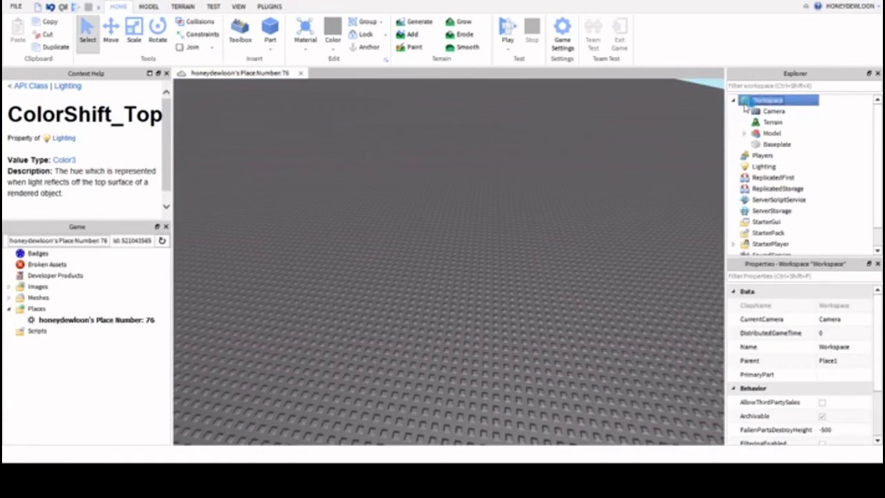
left_click_drag(760, 167, 669, 133)
mouse_move(767, 103)
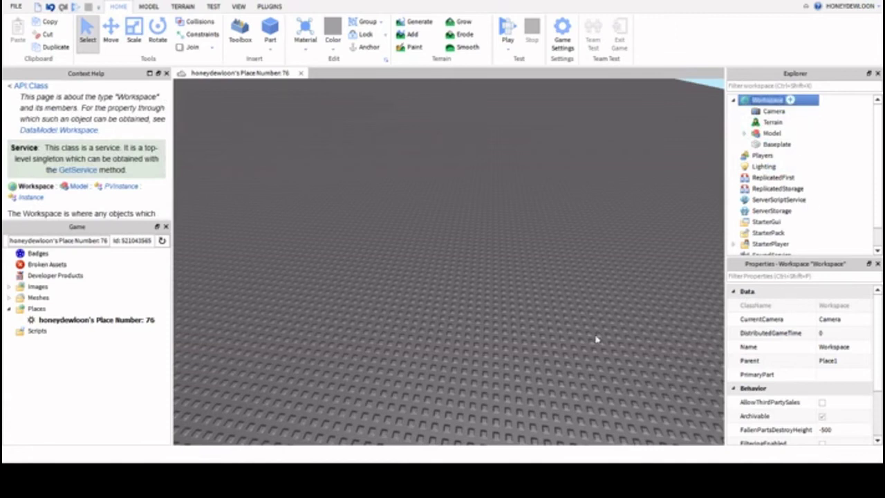
key("ctrl+v")
- Select the new MeshPart and import the exported trunk FBX as its MeshId
left_click(513, 292)
scroll(510, 292, "up", 8)
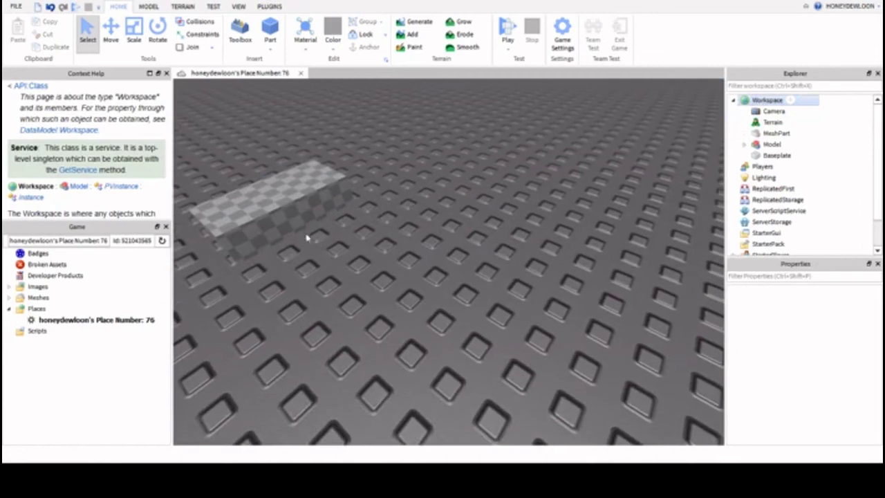
left_click(306, 238)
scroll(509, 267, "down", 6)
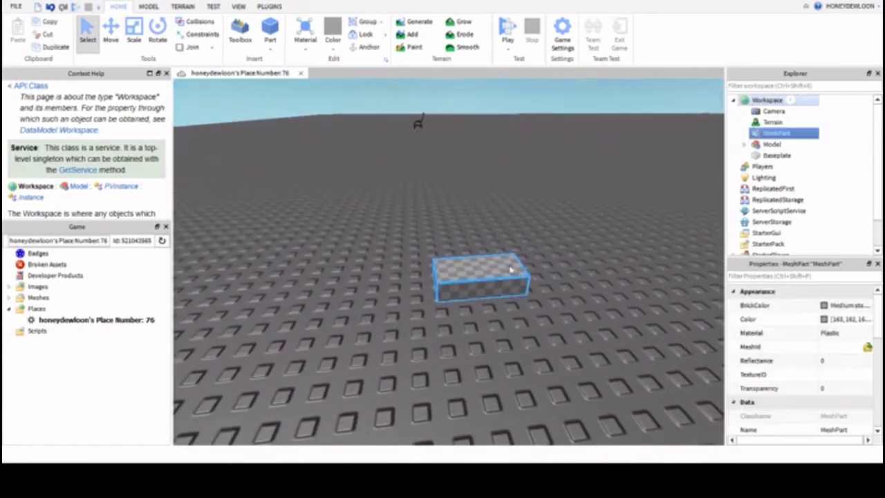
scroll(779, 322, "down", 1)
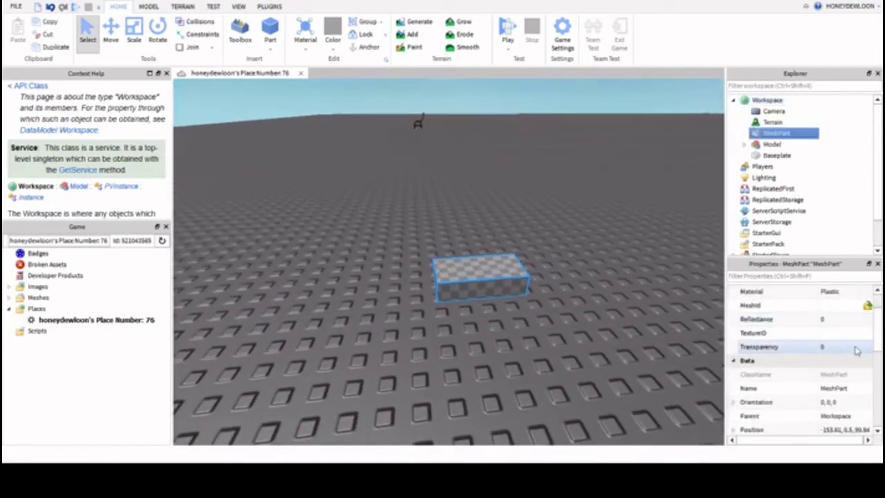
left_click(857, 307)
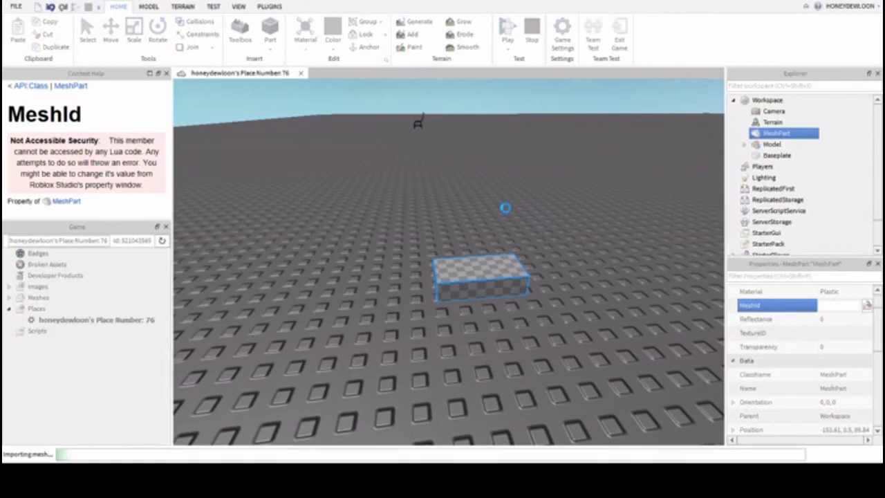
- Position the imported trunk mesh so it stands upright on the baseplate and keep it selected
scroll(420, 269, "down", 10)
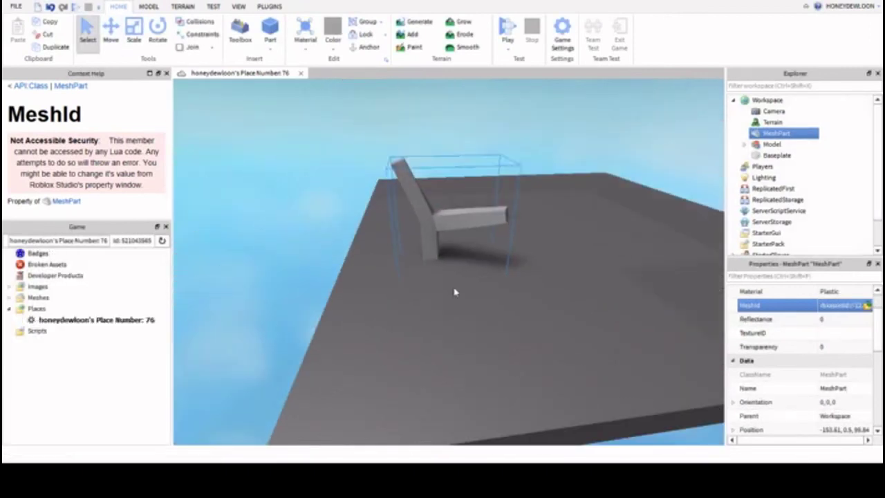
left_click(454, 291)
left_click_drag(471, 249, 515, 236)
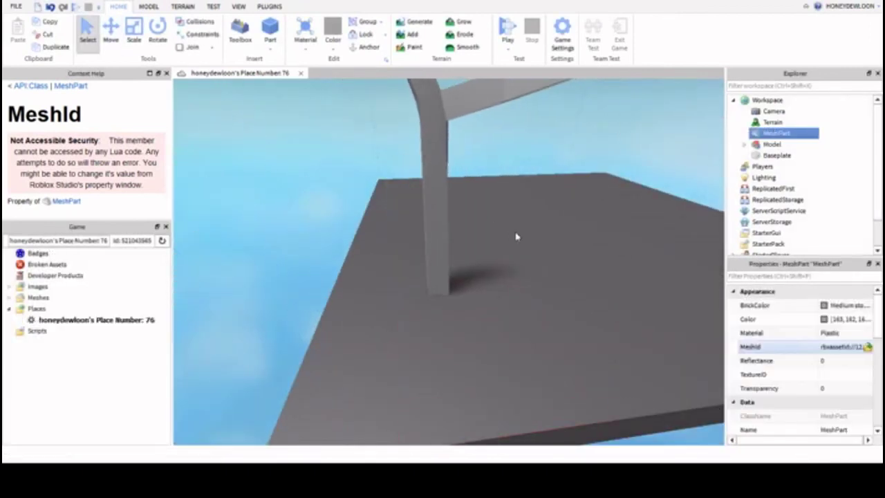
left_click(516, 236)
scroll(516, 235, "down", 3)
left_click(437, 204)
- Enable the Model Resize handles for the trunk and scale it down proportionally
left_click(269, 6)
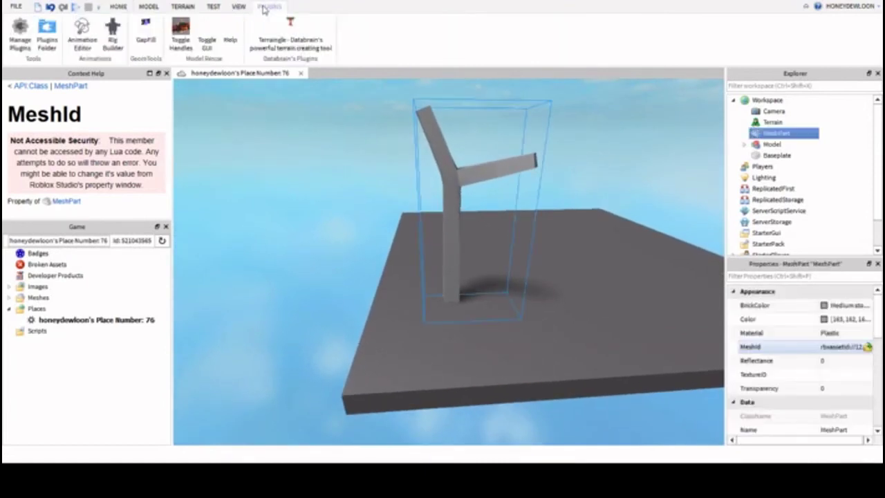
right_click_drag(593, 196, 594, 195)
key("q")
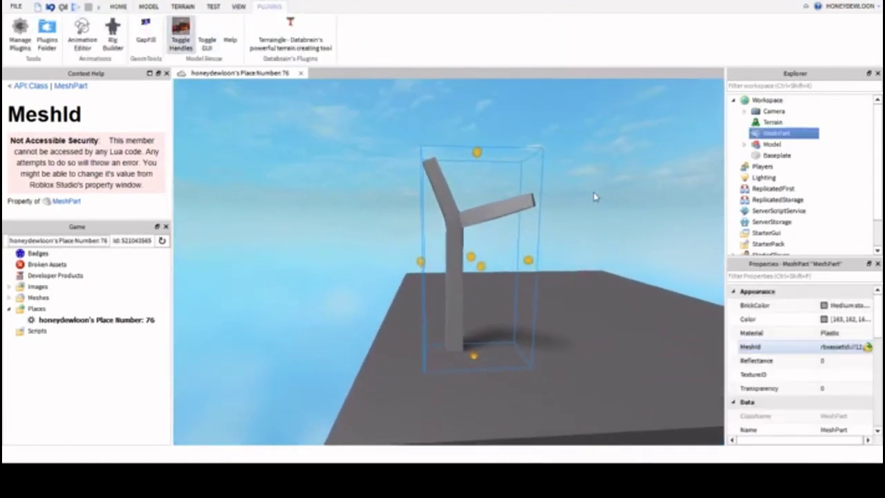
key("q")
left_click_drag(475, 126, 515, 253)
left_click(558, 263)
scroll(519, 247, "up", 7)
left_click(462, 214)
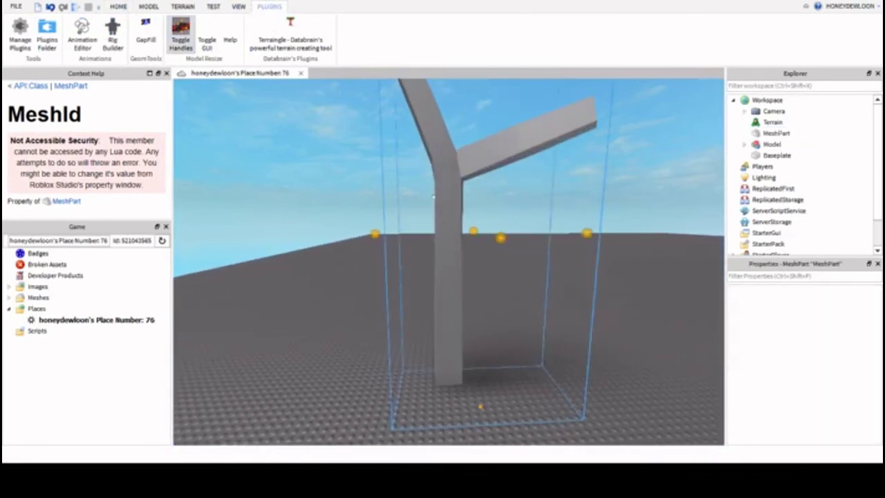
- Shrink the trunk further with the Model Resize handles to a small tree size above the baseplate
scroll(472, 152, "down", 1)
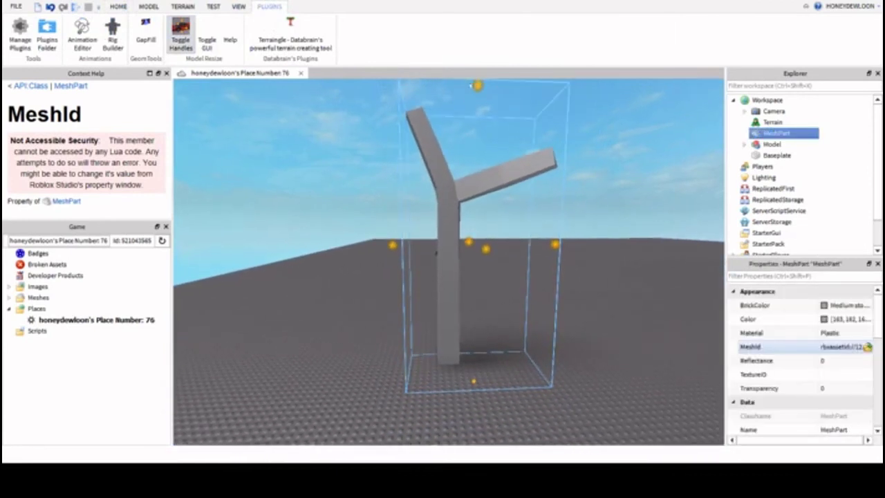
left_click_drag(475, 86, 485, 240)
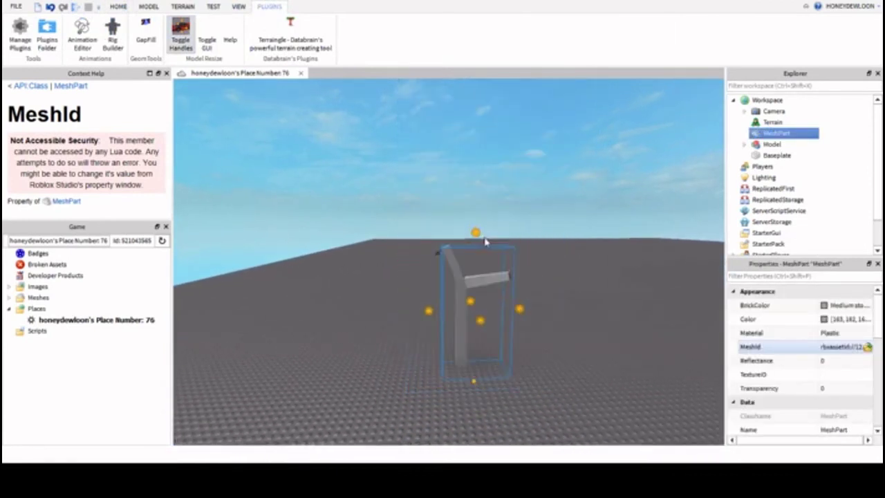
left_click(555, 246)
scroll(555, 246, "up", 5)
right_click_drag(555, 246, 540, 249)
left_click(540, 249)
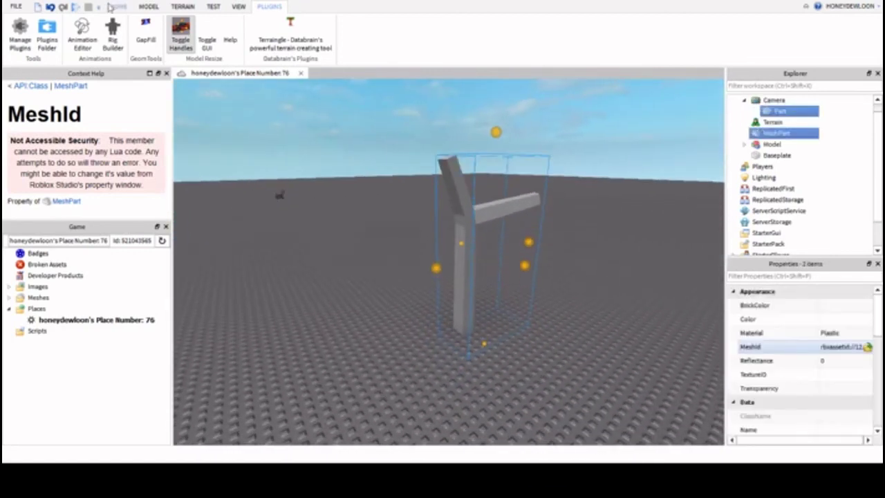
- Give the trunk the Wood material and the Linen brick color
left_click(118, 6)
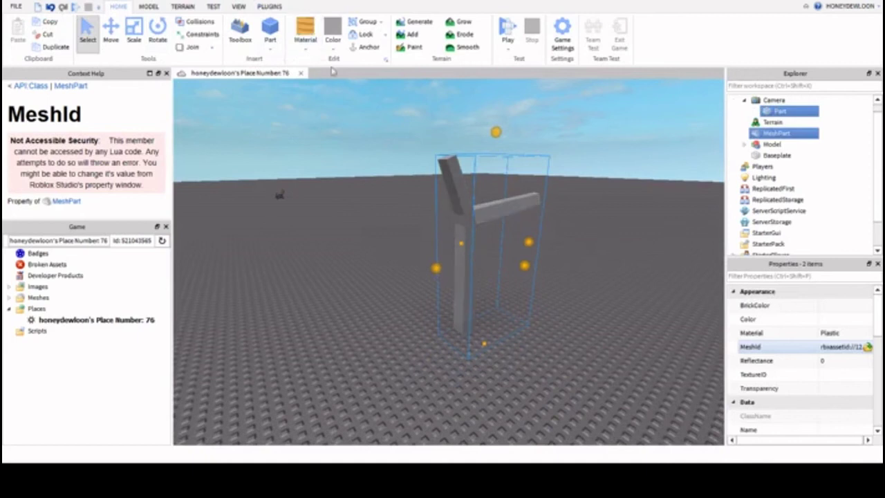
left_click(572, 144)
right_click_drag(572, 144, 572, 144)
scroll(573, 144, "down", 3)
scroll(572, 145, "up", 3)
scroll(446, 173, "down", 1)
left_click(414, 197)
- Duplicate the trunk and place the two trunks side by side on the baseplate
left_click(55, 48)
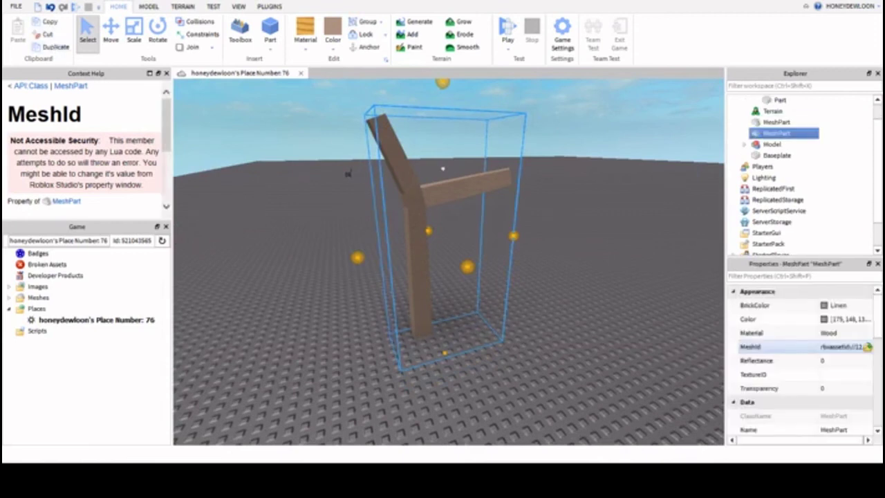
left_click(472, 232)
key("d")
left_click_drag(421, 230, 376, 200)
key("d")
scroll(682, 277, "down", 2)
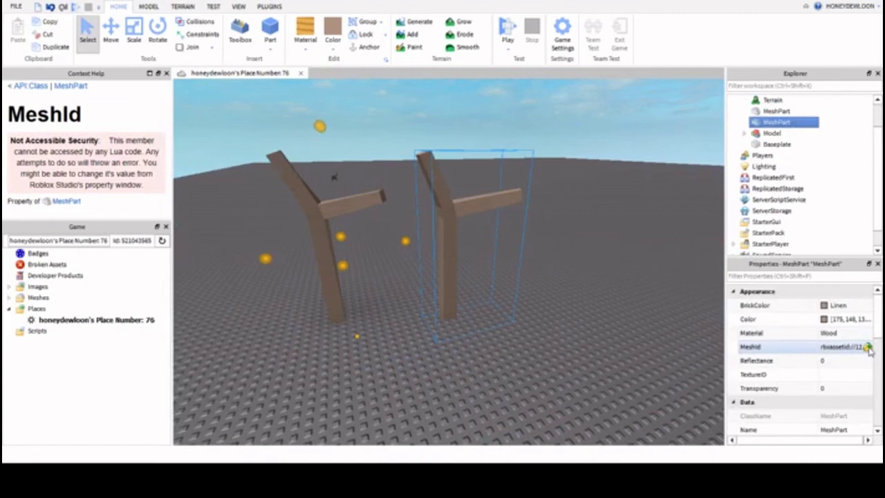
- Replace the duplicate trunk's mesh with the exported leaves FBX and color it Moss
left_click(866, 347)
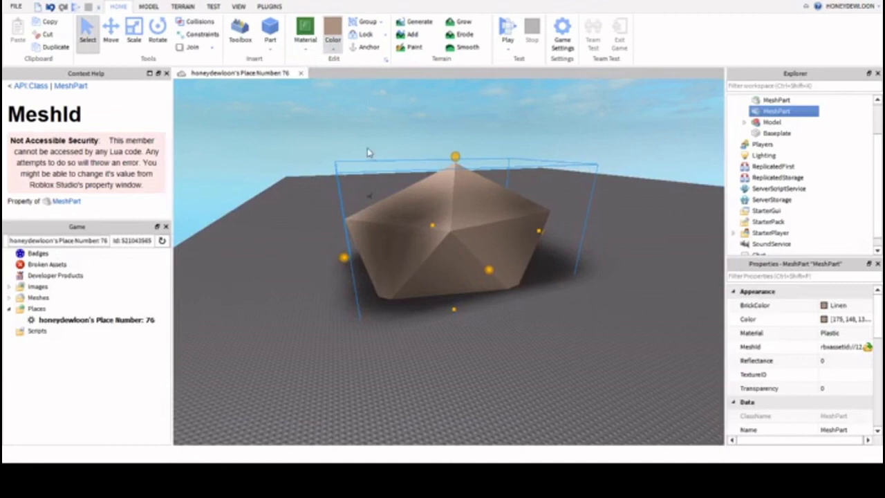
left_click(454, 299)
left_click(445, 289)
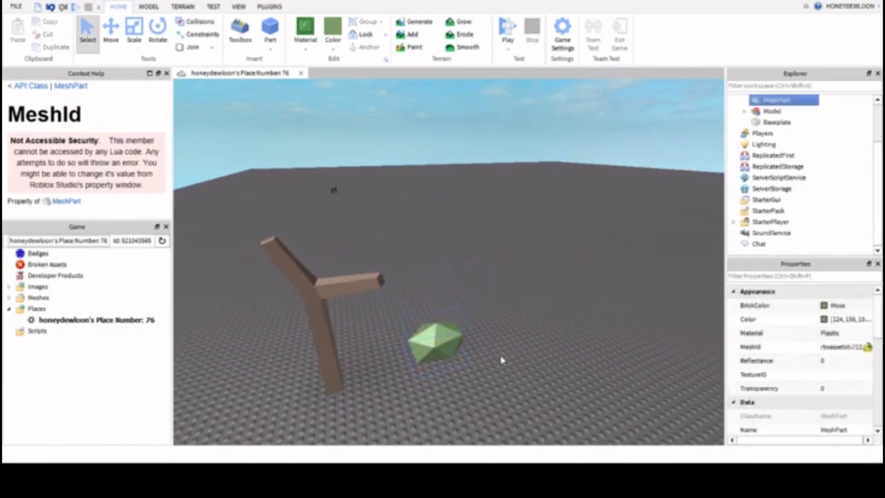
- Bring the green leaf cluster over to the trunk and line it up horizontally with the side branch
left_click(480, 279)
key("f")
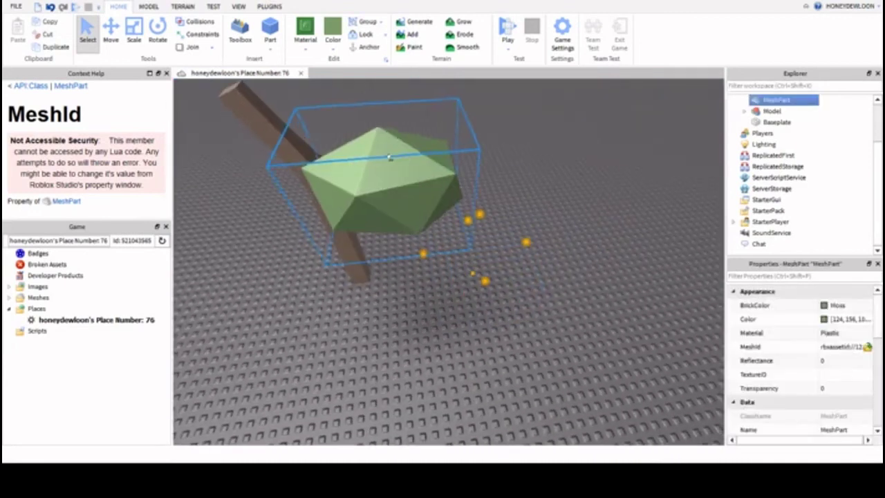
left_click(114, 42)
right_click_drag(373, 109, 493, 215)
left_click_drag(512, 214, 419, 210)
left_click(407, 202)
left_click_drag(531, 215, 489, 231)
left_click(493, 239)
- Lower the leaf cluster and fine-tune its position so it sits on the end of the side branch
right_click_drag(493, 239, 573, 171)
key("q")
left_click(454, 164)
right_click_drag(454, 164, 445, 128)
left_click_drag(434, 120, 433, 156)
right_click_drag(434, 156, 654, 265)
left_click_drag(625, 223, 608, 227)
left_click(627, 276)
right_click_drag(627, 276, 464, 219)
left_click(462, 218)
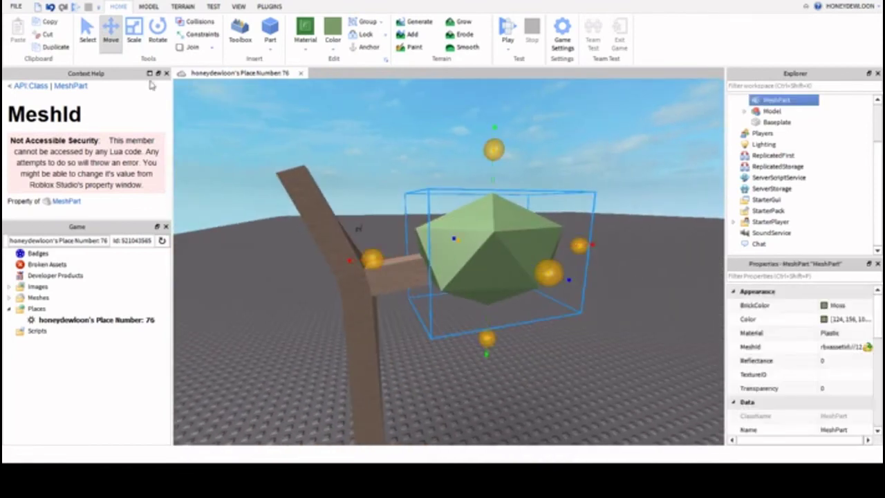
- Duplicate the leaf cluster and move the copy up onto the tip of the trunk's upper branch
left_click(60, 52)
key("a")
left_click_drag(394, 244, 264, 221)
left_click_drag(389, 133, 388, 92)
key("s")
left_click(419, 113)
right_click_drag(419, 113, 490, 132)
left_click(492, 146)
left_click_drag(513, 116, 514, 101)
right_click_drag(529, 118, 585, 128)
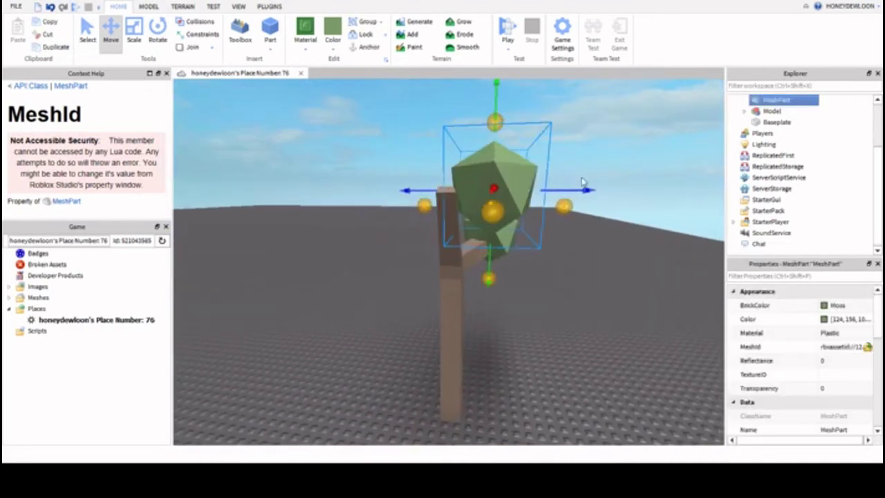
left_click_drag(585, 191, 537, 190)
- Turn off the Model Resize handles
left_click(270, 7)
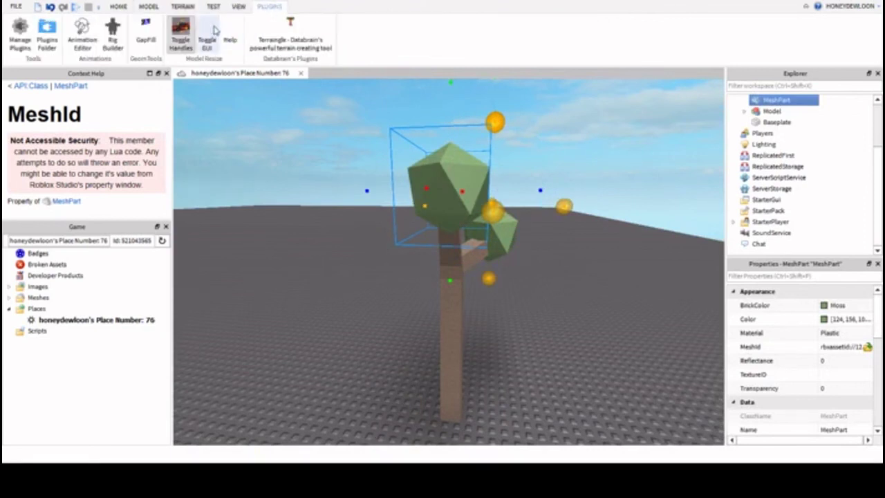
left_click(501, 122)
right_click_drag(501, 122, 500, 120)
left_click(529, 208)
key("s")
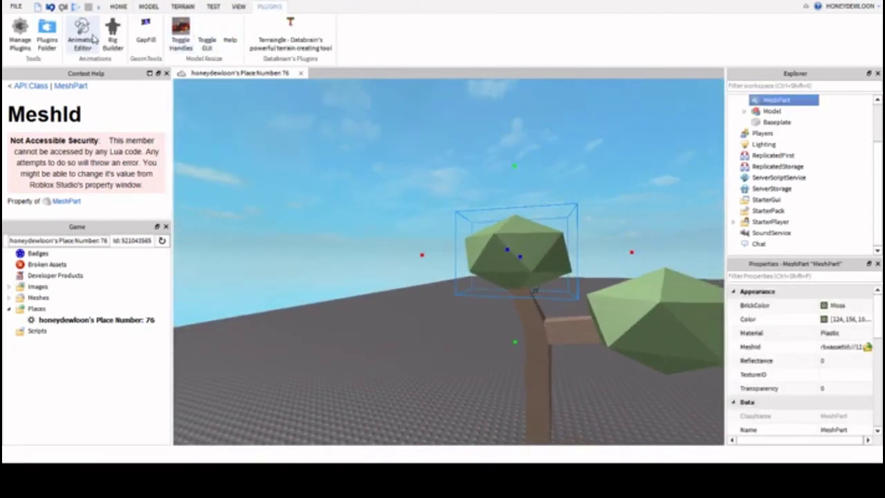
key("d")
- Duplicate the upper leaf cluster and place the copy at the fork between the two branches
left_click(117, 8)
key("ctrl+d")
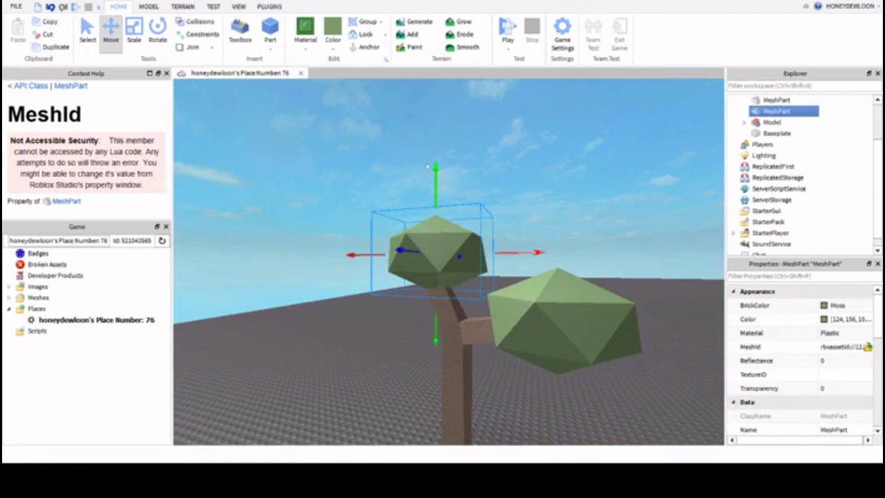
left_click_drag(435, 304, 459, 300)
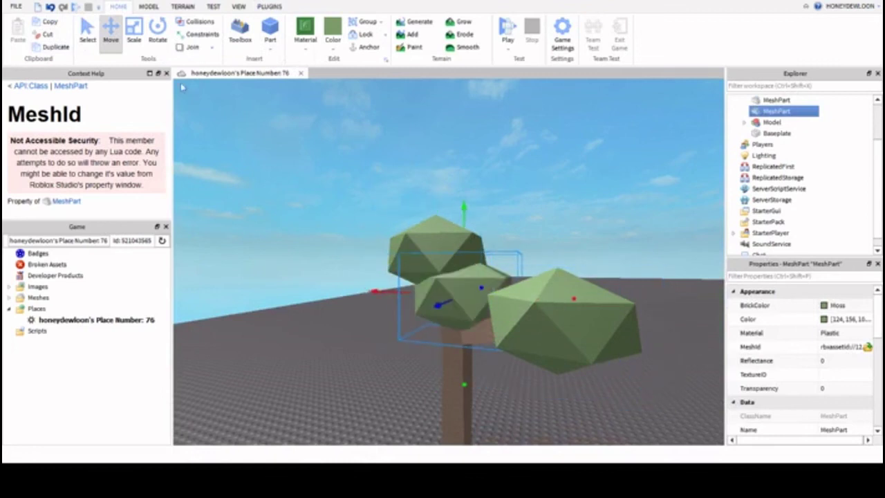
- Scale the leaf cluster at the fork down so it is smaller than the other two, then deselect it
left_click(132, 32)
scroll(419, 276, "up", 3)
left_click_drag(349, 313, 413, 320)
right_click_drag(511, 375, 442, 316)
scroll(392, 180, "down", 5)
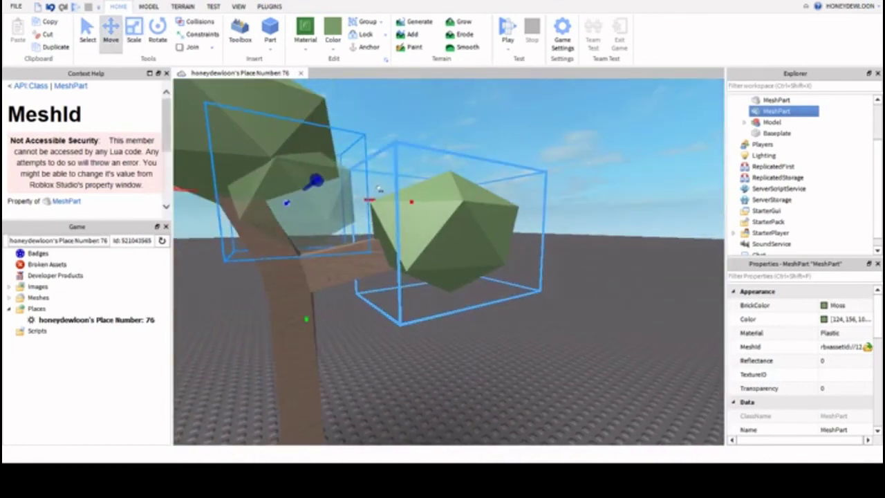
left_click(428, 142)
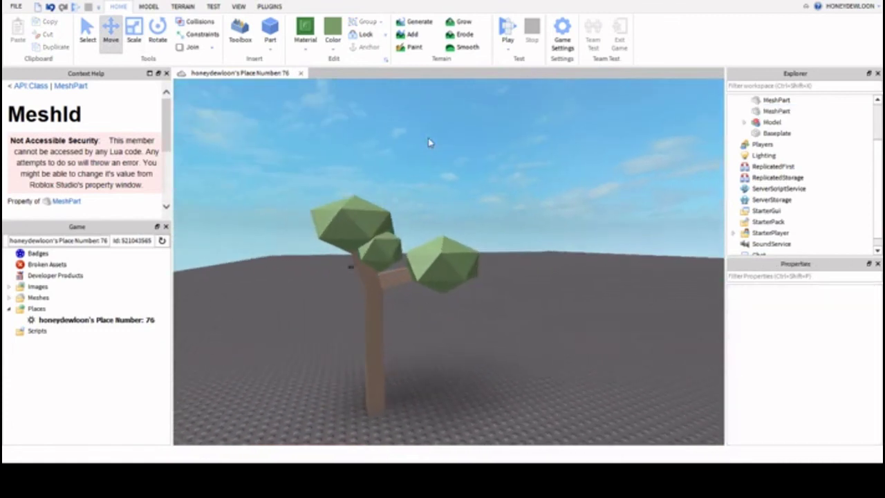
- Move the leaf cluster on the lower branch inward so it sits closer to the trunk, and deselect it
scroll(430, 143, "down", 2)
scroll(456, 266, "up", 3)
left_click(456, 266)
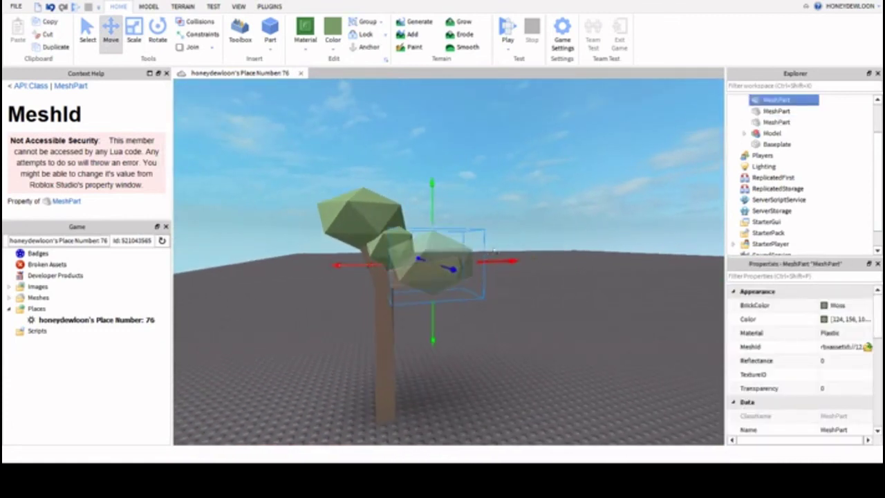
left_click(495, 251)
scroll(494, 253, "down", 3)
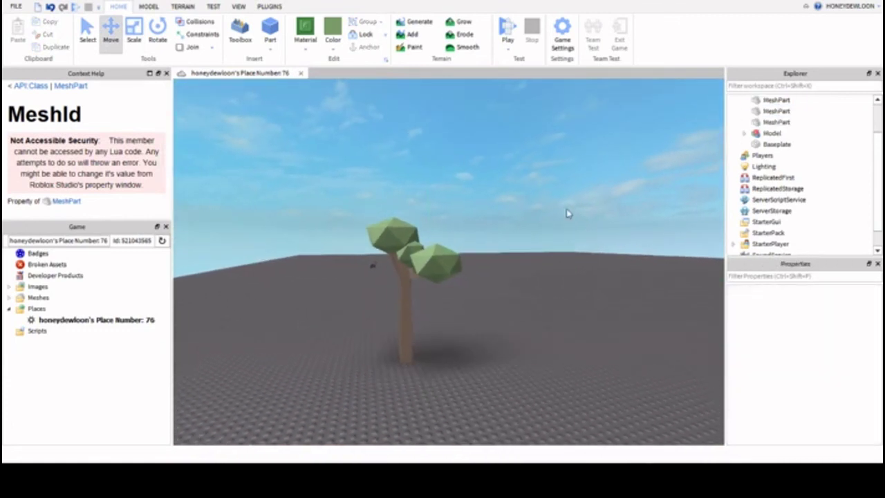
scroll(509, 256, "up", 4)
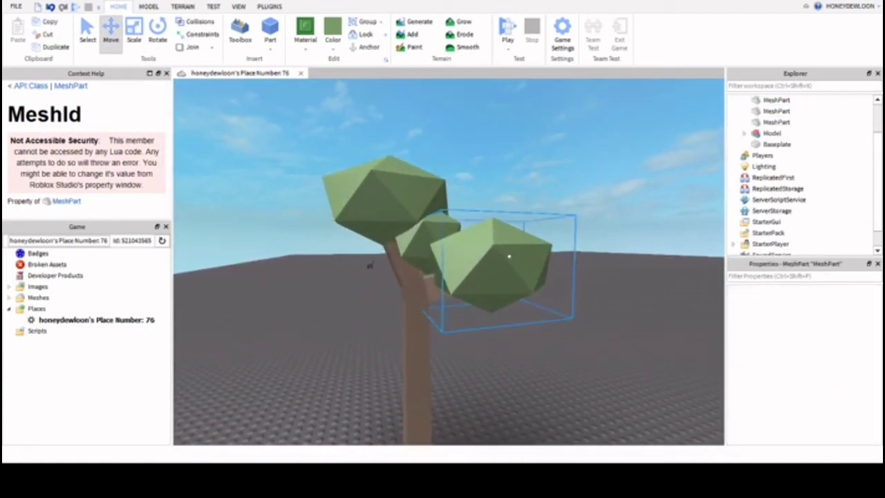
left_click(508, 256)
left_click(505, 193)
left_click(497, 221)
left_click(573, 257)
left_click(523, 243)
left_click(606, 224)
right_click_drag(606, 223, 610, 223)
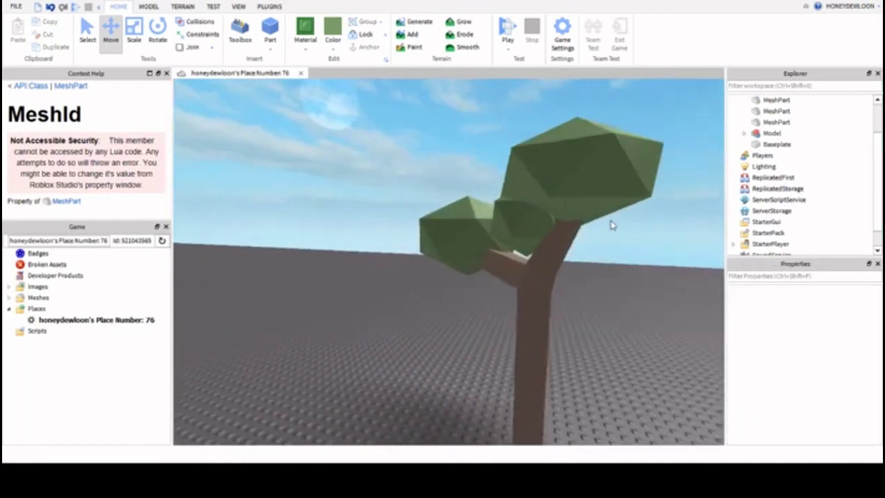
- Duplicate the upper leaf cluster and scale the copy down so it partly overlaps the side of the original
scroll(515, 244, "up", 3)
right_click_drag(516, 245, 486, 211)
left_click(467, 191)
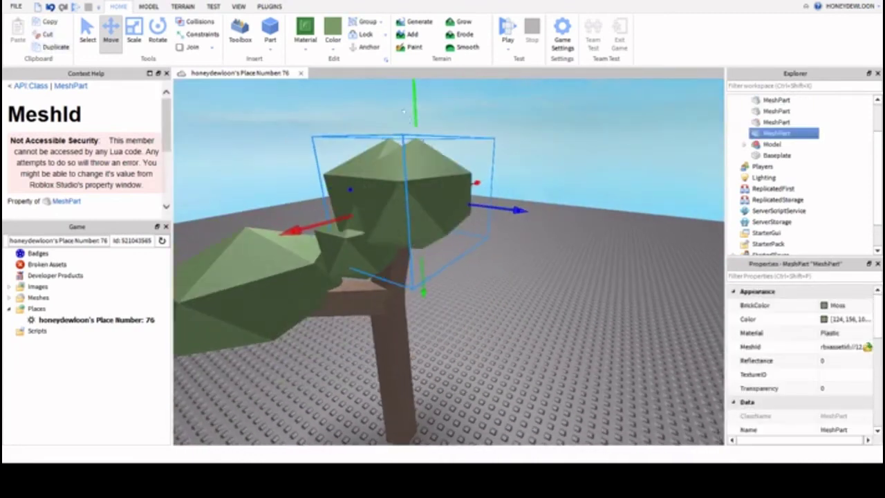
key("ctrl+r")
left_click(135, 29)
left_click_drag(415, 105, 415, 123)
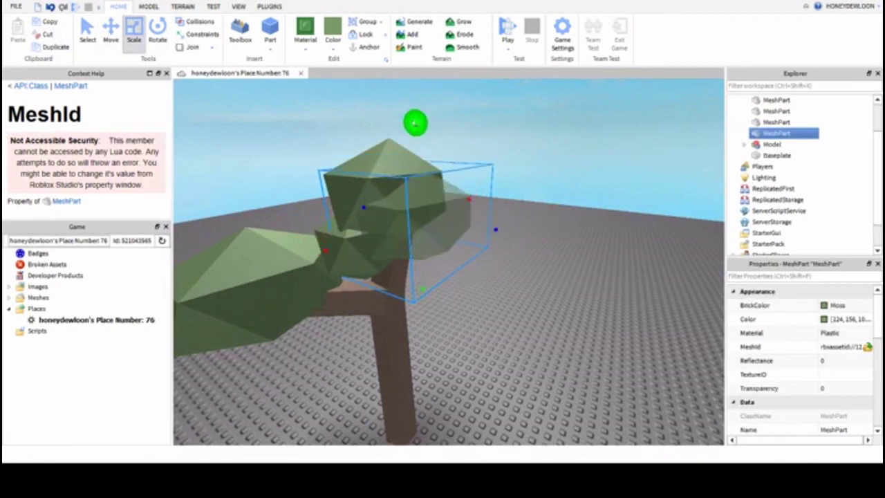
left_click_drag(470, 210, 299, 144)
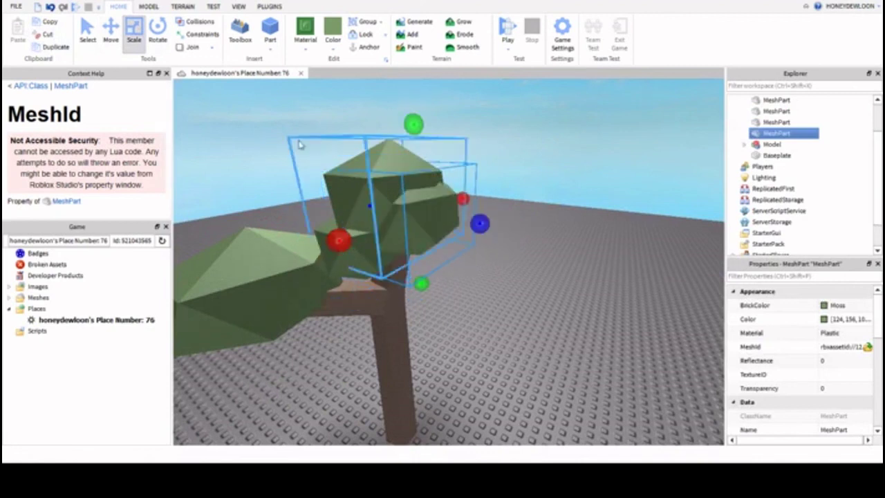
left_click(578, 229)
right_click_drag(579, 229, 581, 230)
right_click_drag(524, 251, 523, 250)
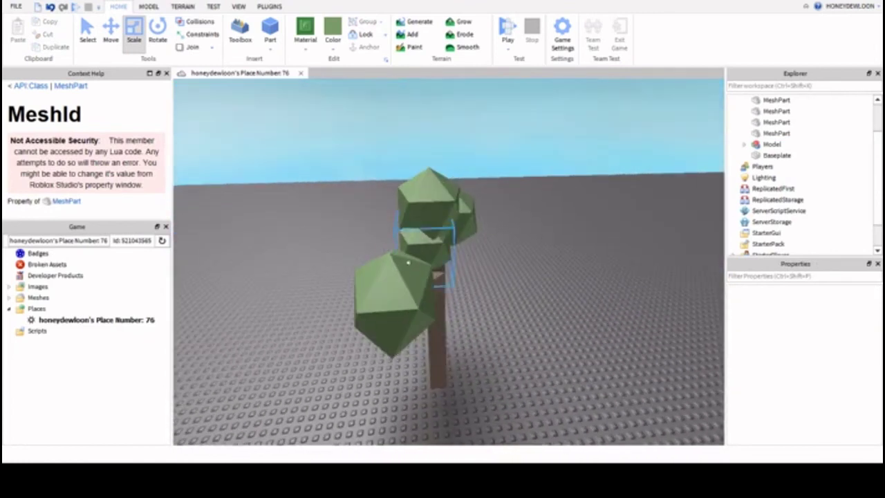
- Shift the lower branch's leaf cluster sideways so it lines up better with the trunk
left_click(387, 297)
left_click(465, 297)
key("ctrl+z")
left_click_drag(462, 300, 465, 284)
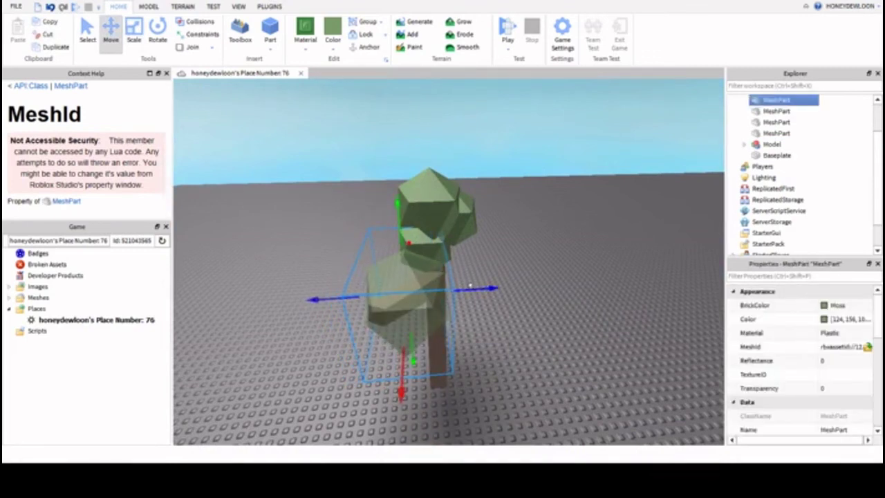
- Rotate the lower branch's leaf cluster to vary its orientation, and deselect it
key("ctrl+4")
left_click_drag(413, 400, 352, 391)
left_click(310, 336)
right_click_drag(311, 336, 310, 334)
right_click_drag(378, 338, 375, 332)
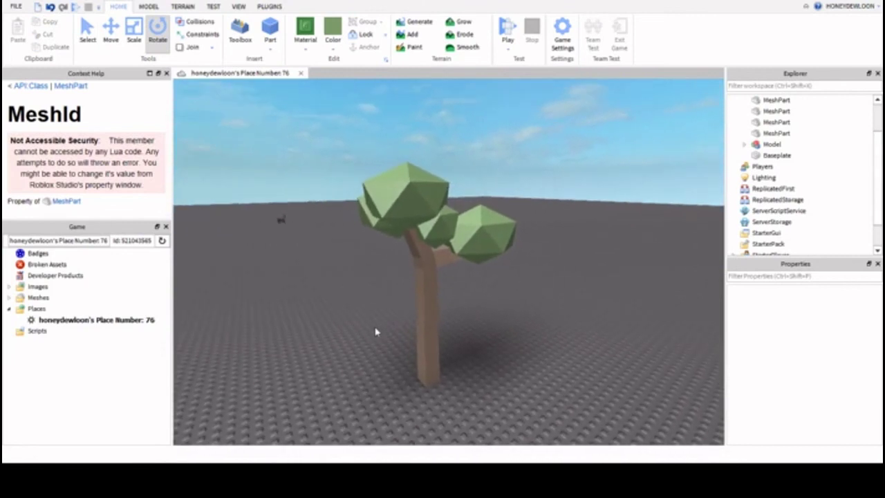